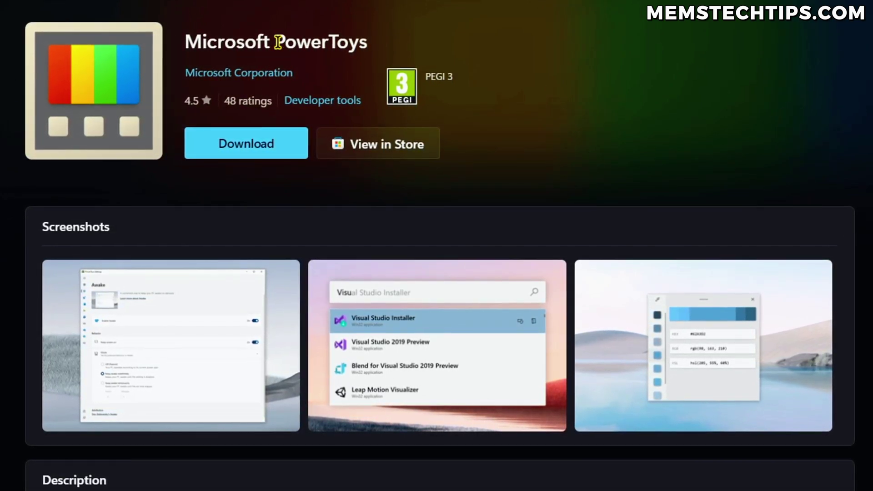
Highlight the product title and a description phrase on the PowerToys Store page, then clear the selection.
drag(278, 43, 455, 43)
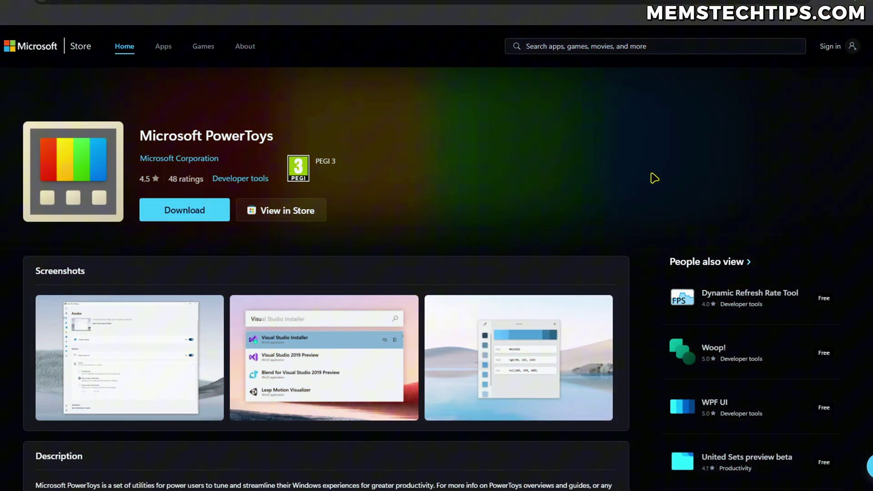
scroll(650, 179, down, 1)
scroll(648, 179, down, 1)
scroll(648, 179, down, 2)
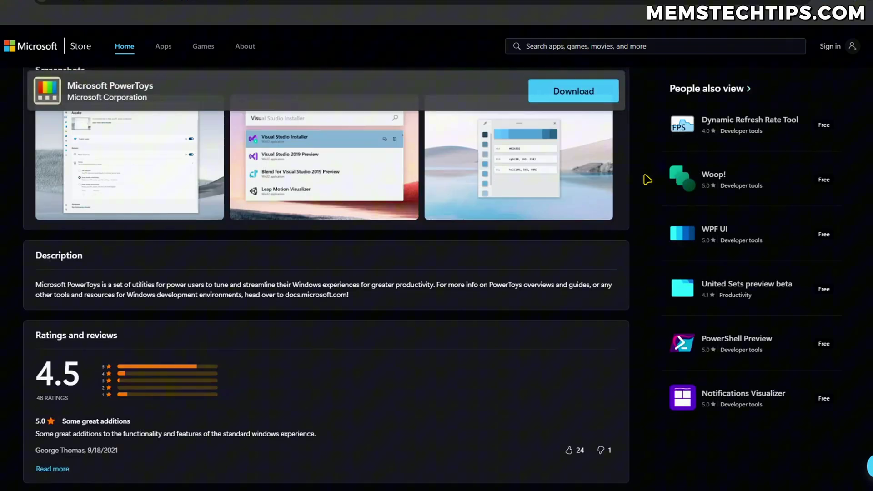
scroll(647, 179, down, 2)
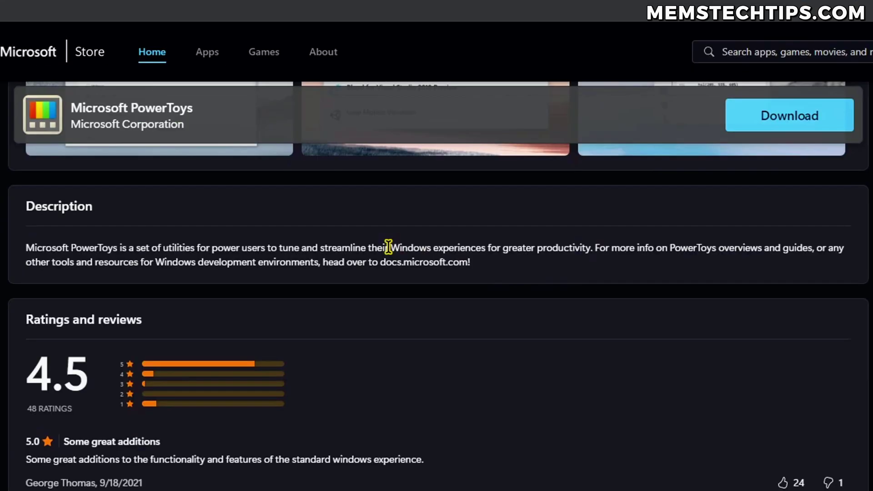
drag(292, 184, 436, 194)
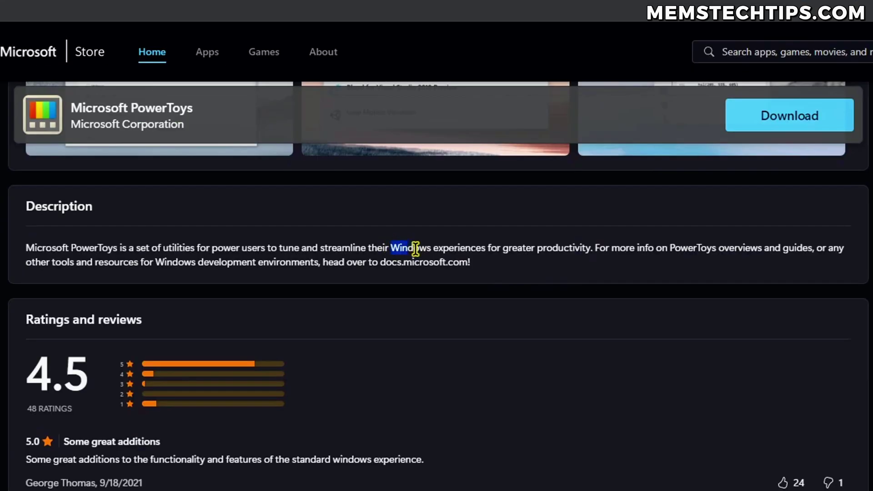
click(570, 250)
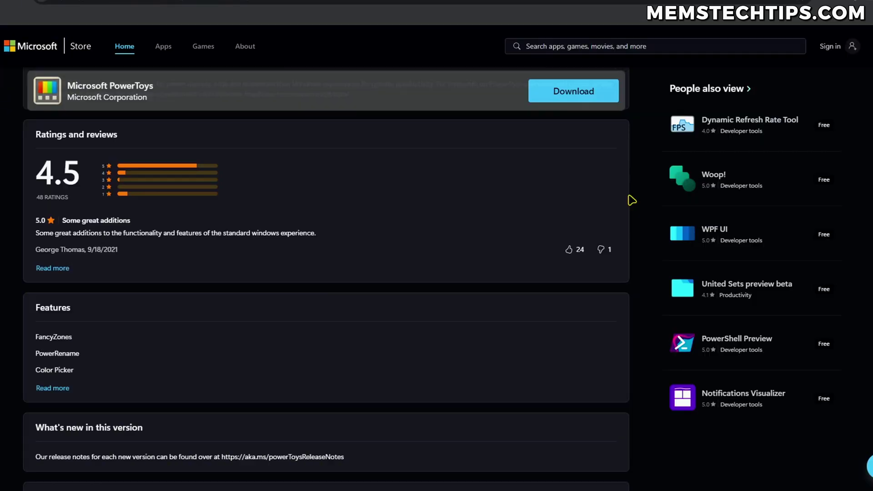
scroll(630, 197, down, 1)
scroll(631, 202, down, 2)
scroll(631, 202, up, 3)
scroll(631, 202, up, 4)
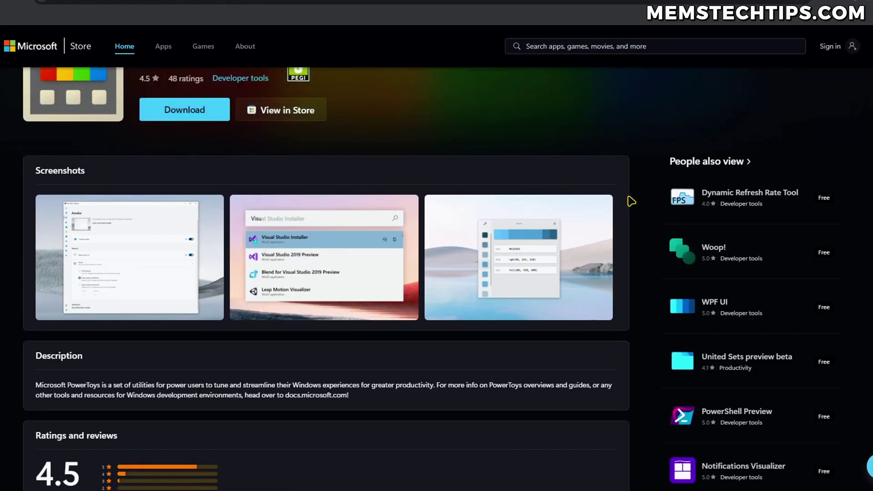
scroll(630, 200, up, 1)
scroll(628, 199, up, 1)
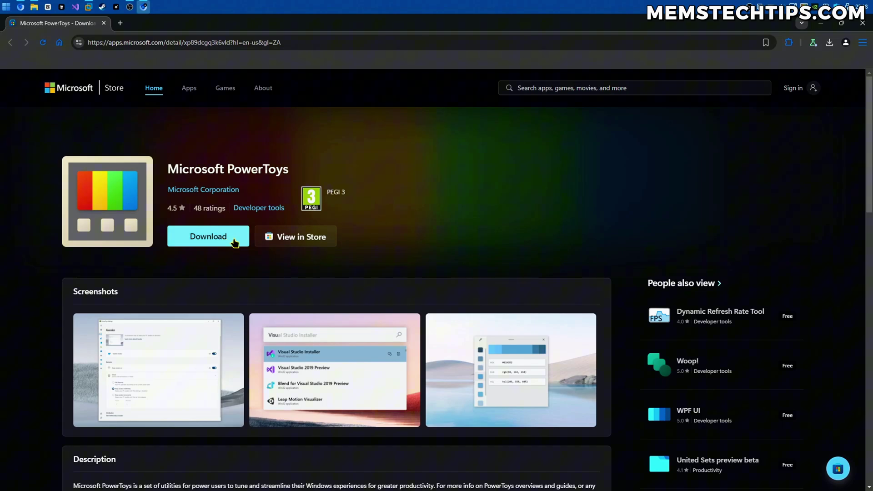
Download PowerToys, dismiss the already-installed notice, and close the browser.
click(234, 242)
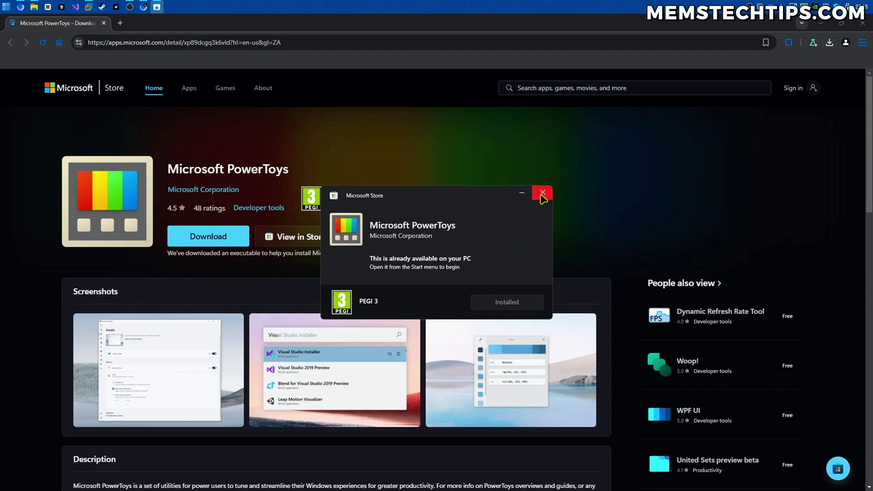
click(542, 195)
click(861, 23)
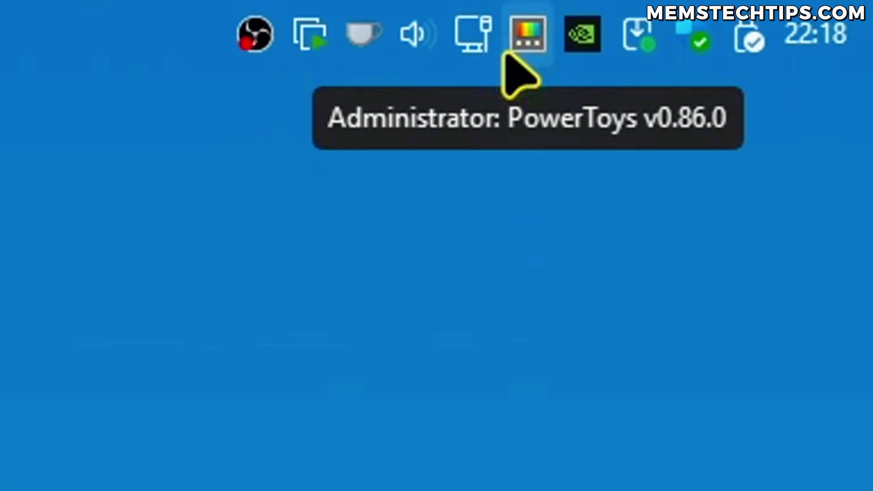
Browse All apps in the PowerToys tray panel, then open Settings in a restored window.
click(532, 36)
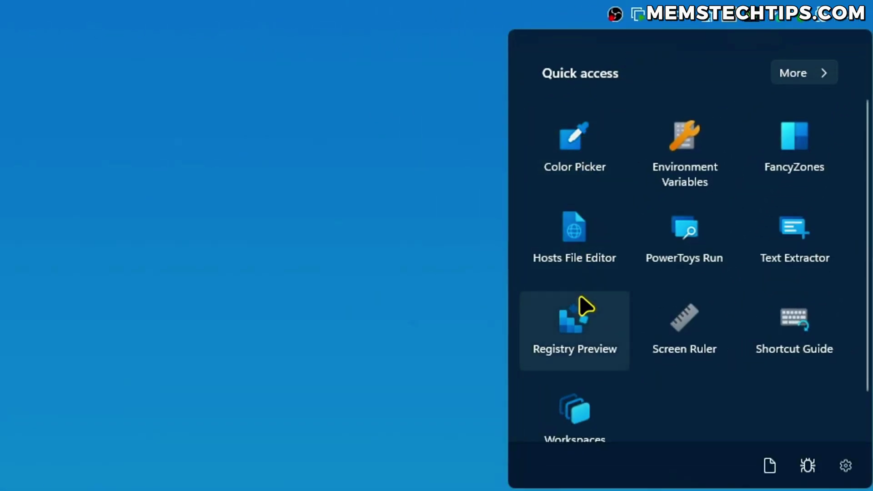
click(803, 78)
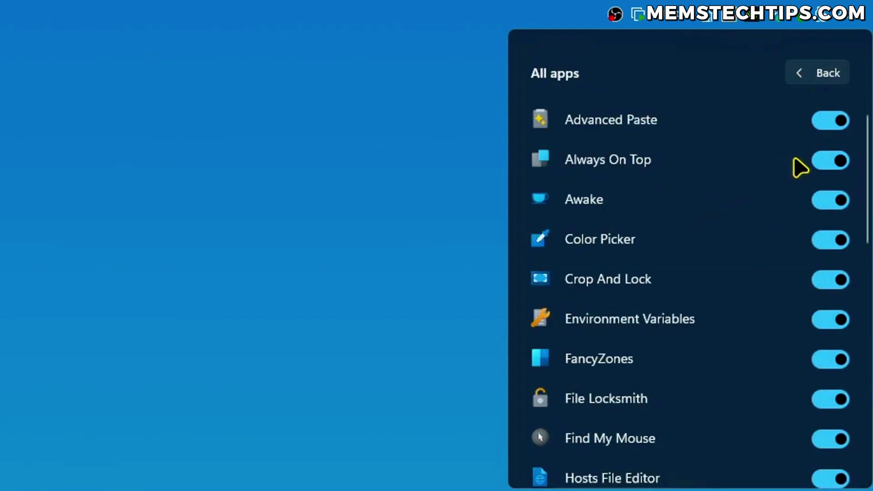
scroll(802, 167, down, 5)
scroll(816, 187, down, 5)
scroll(812, 192, up, 6)
scroll(816, 164, up, 3)
click(819, 73)
click(846, 467)
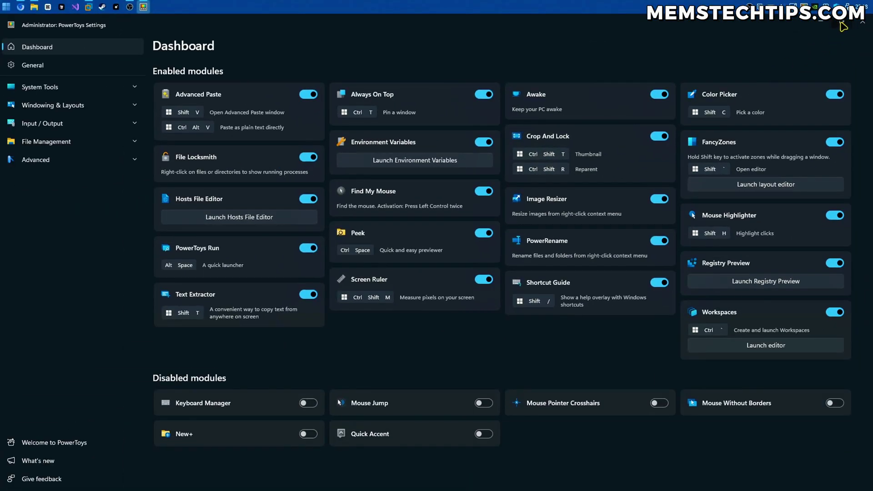
click(845, 26)
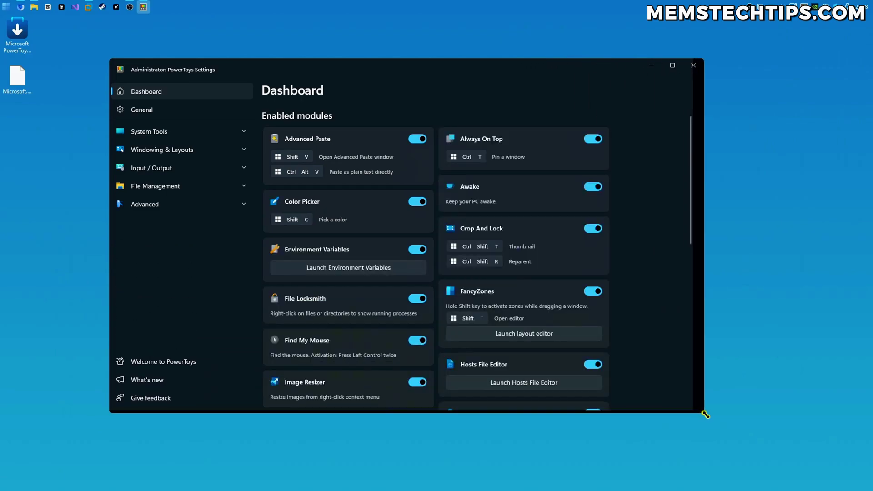
Drag the Settings window's corner to enlarge it and nudge it slightly into place.
drag(569, 293, 776, 450)
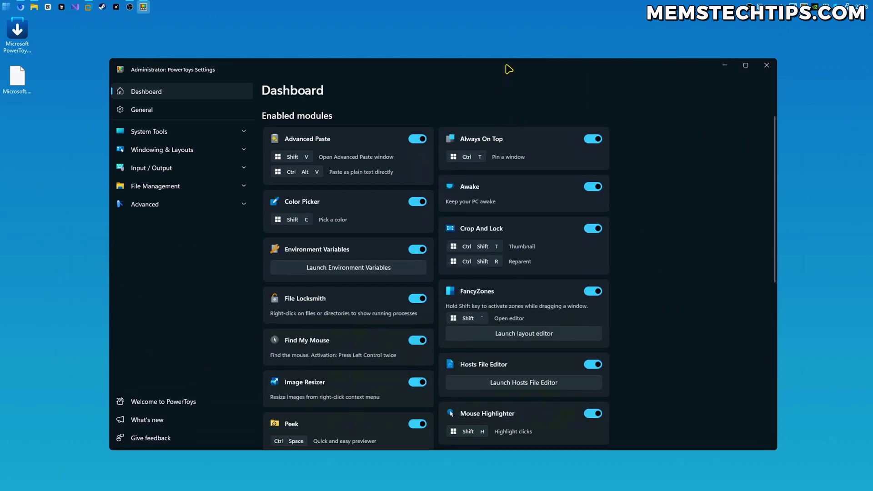
drag(509, 69, 512, 66)
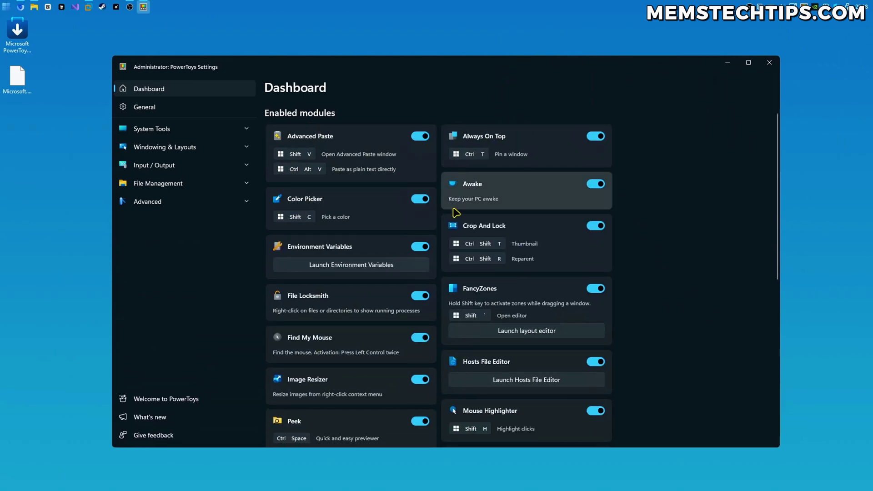
scroll(522, 217, down, 5)
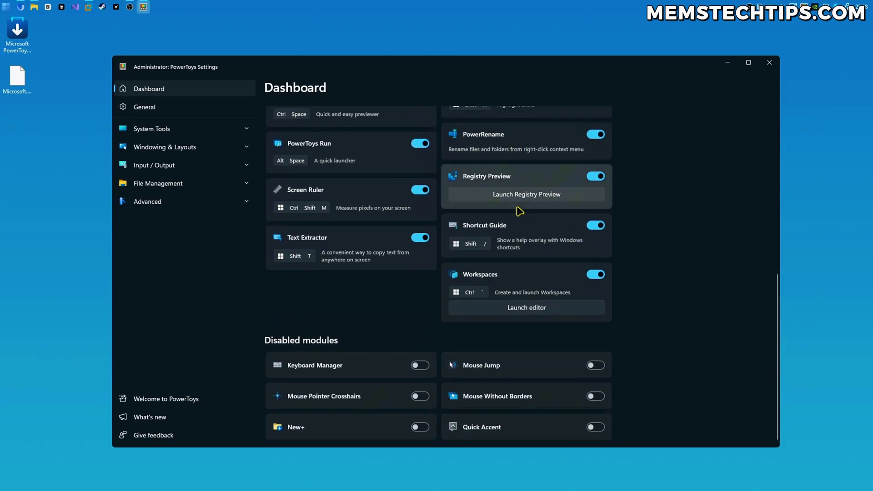
scroll(520, 214, up, 3)
scroll(473, 197, up, 3)
scroll(428, 173, down, 2)
scroll(427, 173, down, 5)
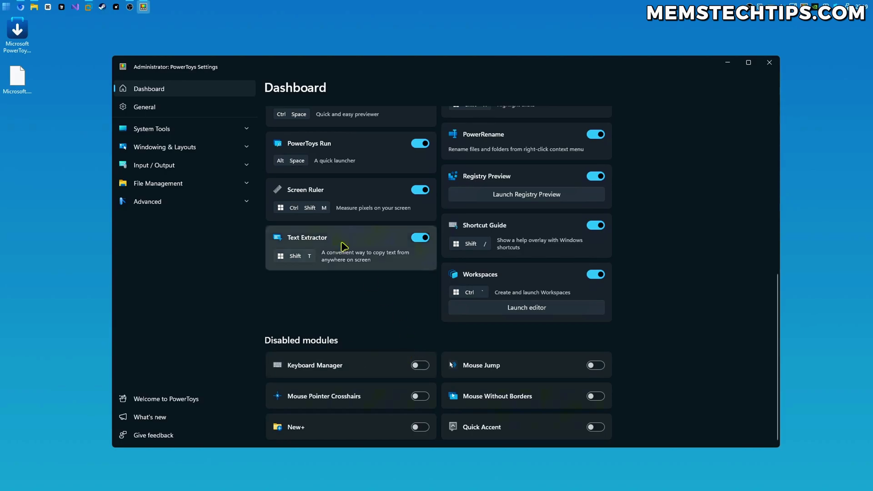
Open the General page and expand System Tools in the sidebar, briefly toggling the windowing group.
click(185, 108)
scroll(468, 165, down, 2)
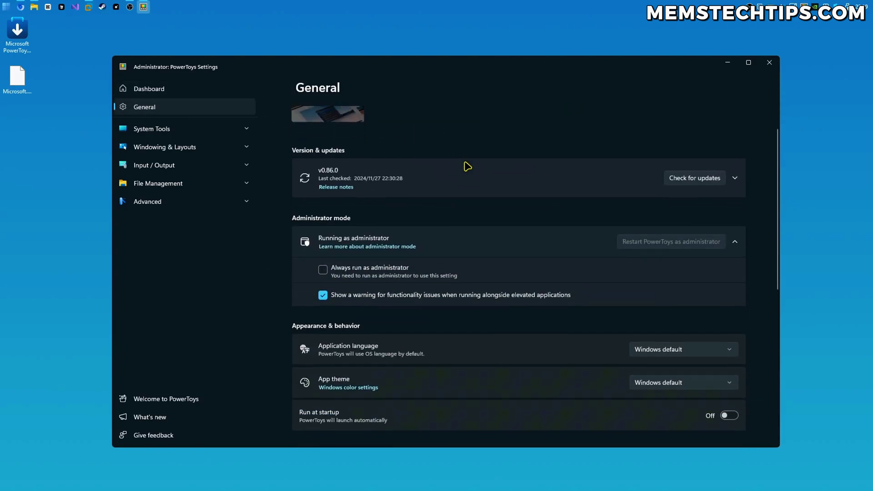
scroll(499, 216, down, 1)
scroll(498, 216, down, 1)
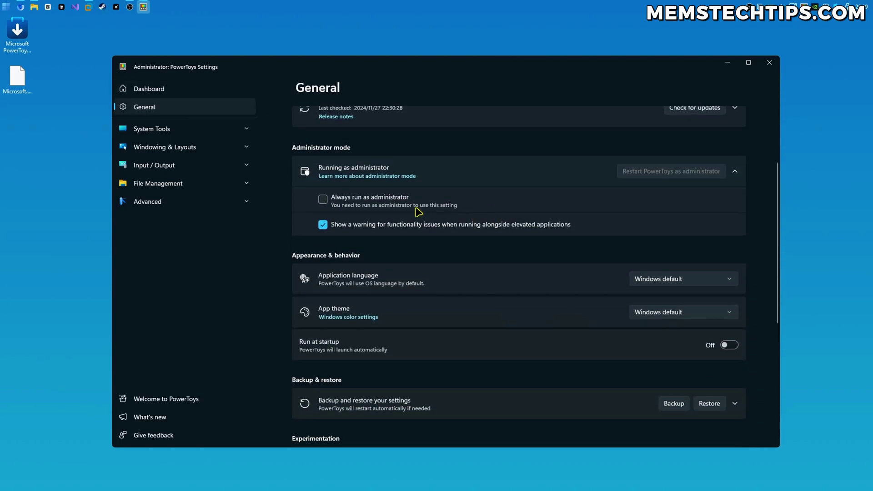
scroll(476, 210, down, 3)
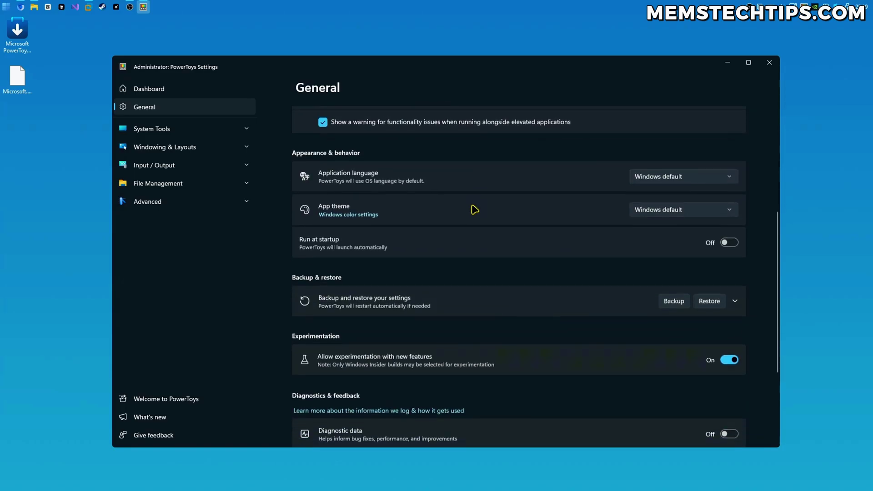
scroll(464, 188, down, 1)
scroll(464, 187, down, 1)
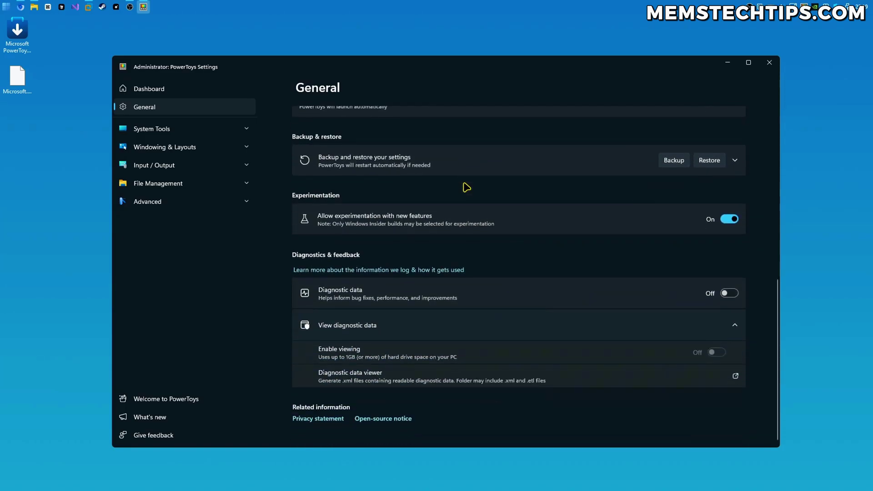
scroll(454, 184, up, 5)
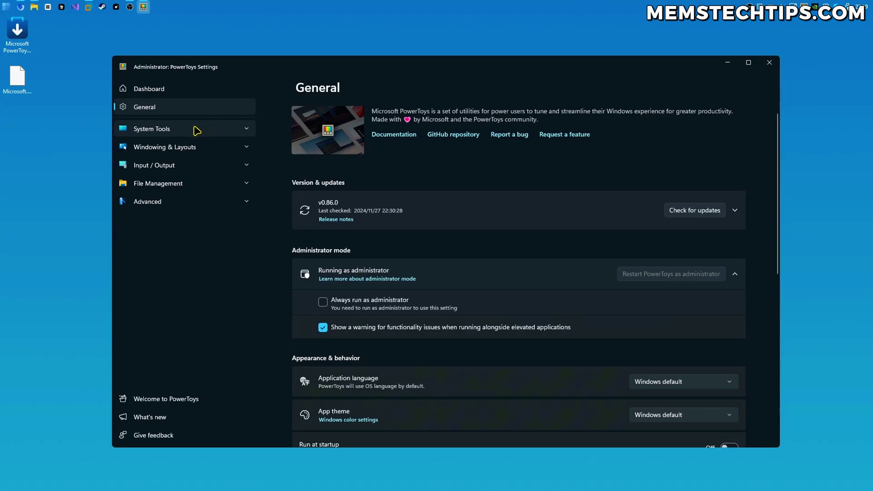
click(201, 129)
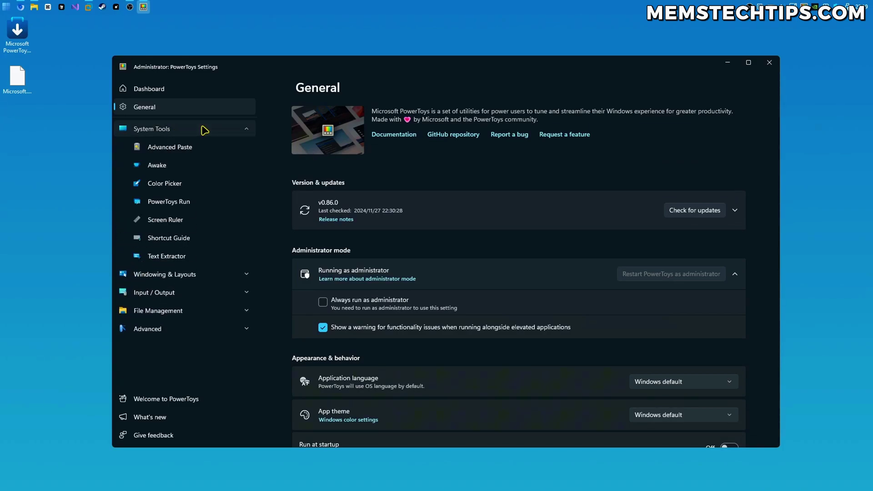
click(197, 145)
click(232, 146)
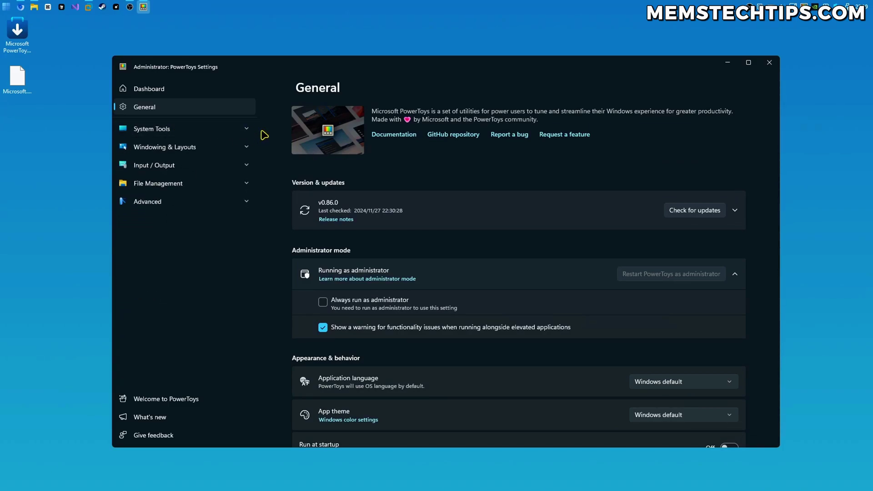
click(214, 131)
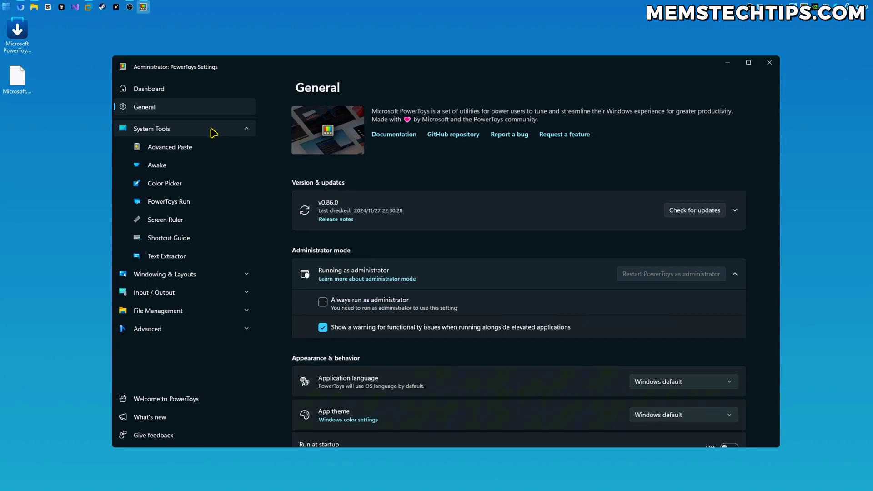
View the PowerToys Run settings page, then compute 10+10 in the launcher to get 20.
click(194, 207)
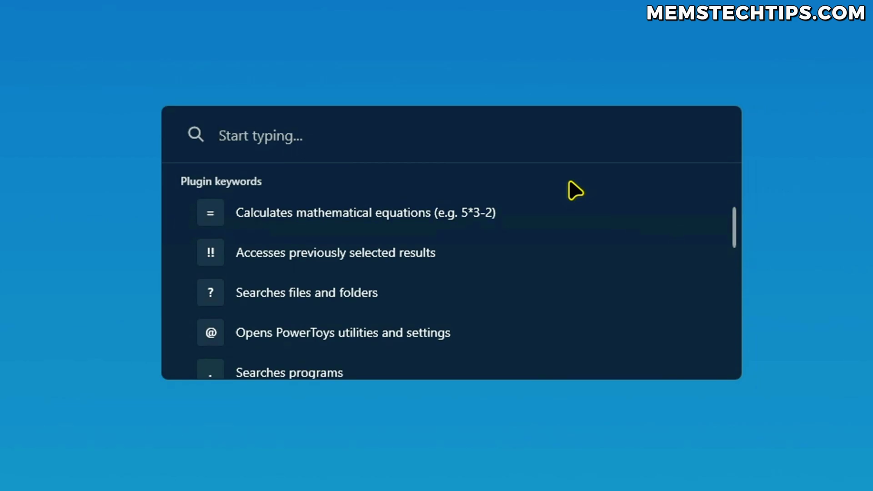
text(steam)
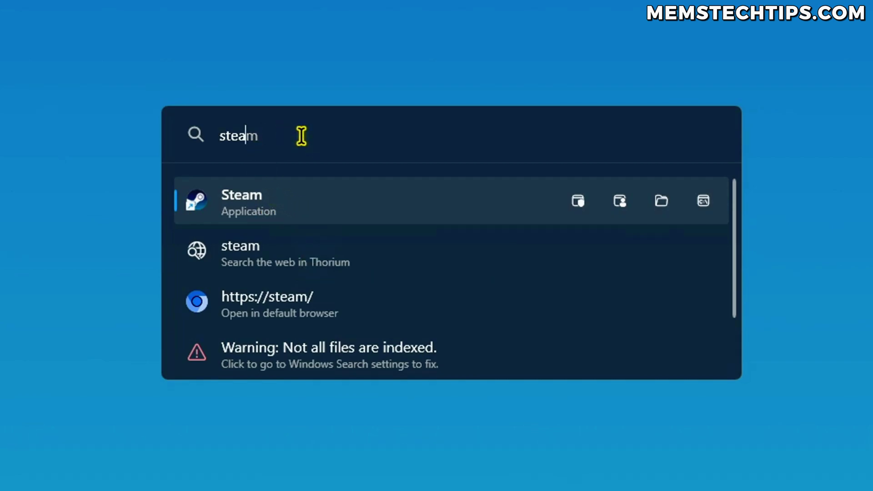
key(BackSpace)
key(BackSpace)
key(BackSpace)
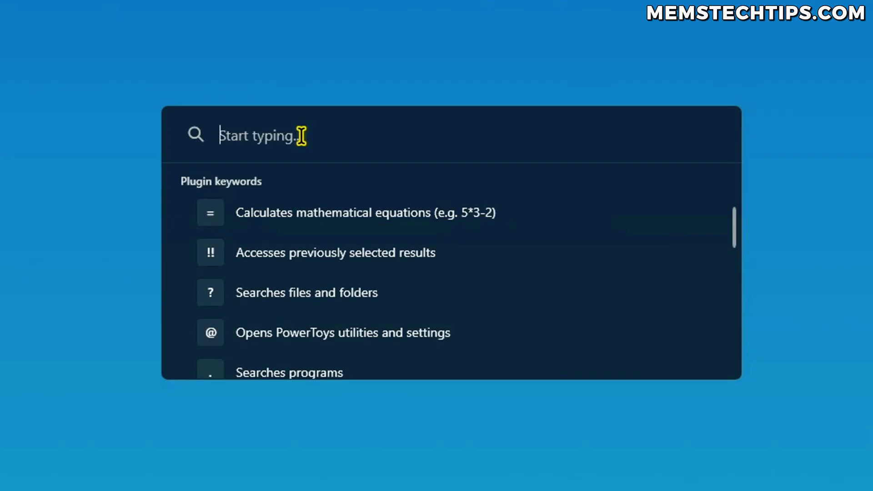
text(10+10)
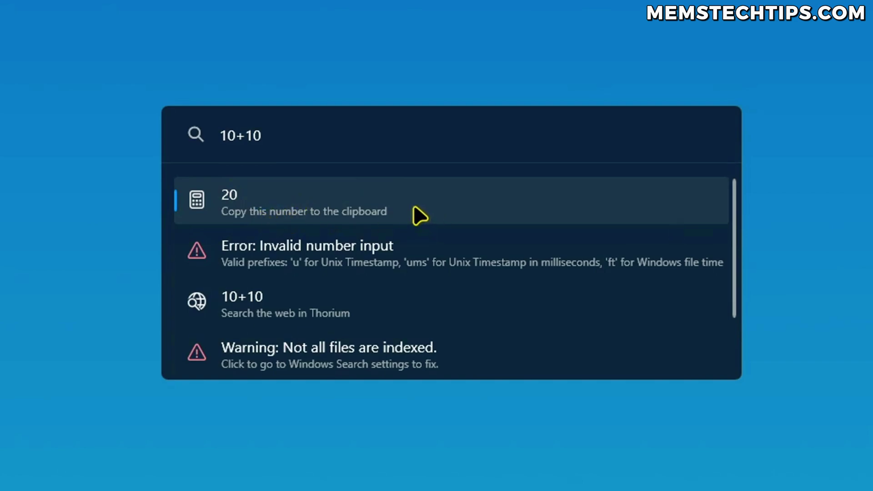
Close the launcher and create a default-named desktop text document holding 20.
click(389, 207)
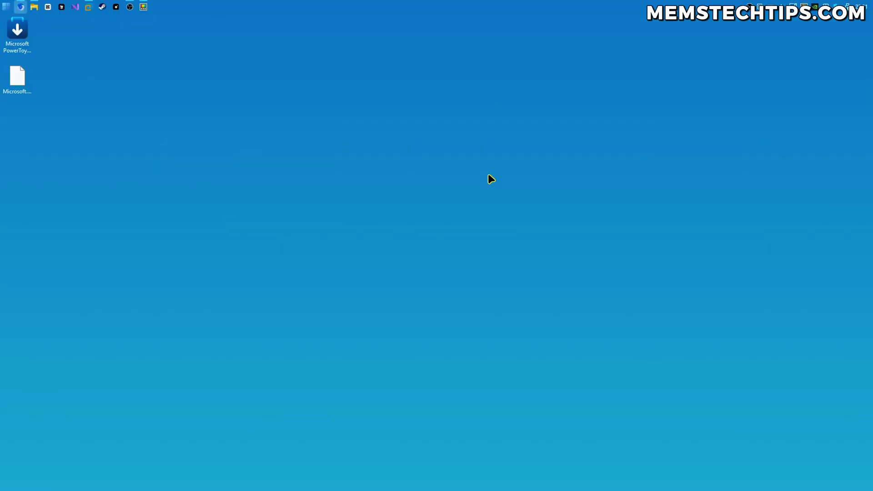
right_click(271, 120)
click(410, 286)
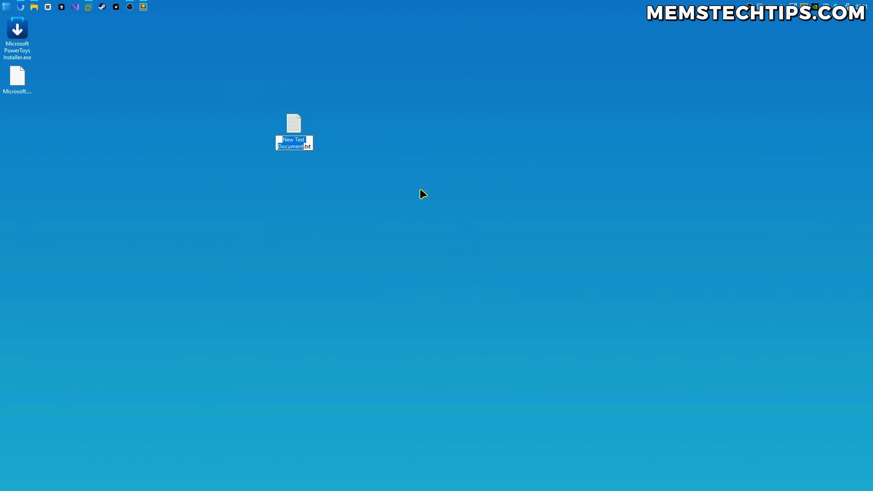
key(Return)
key(Return)
text(20)
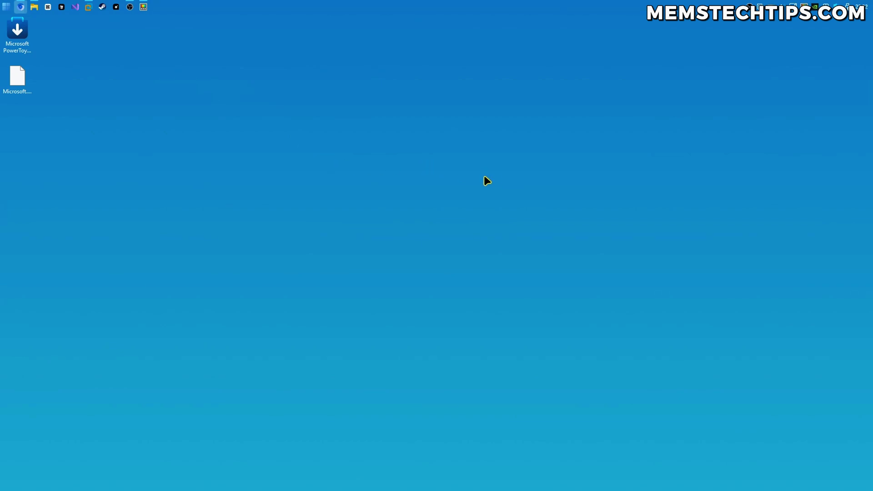
key(alt+space)
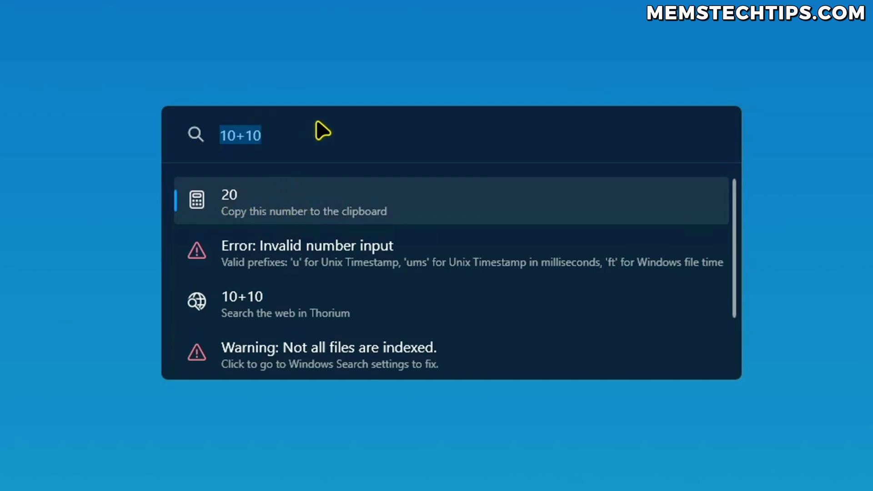
click(290, 131)
drag(302, 135, 225, 135)
key(BackSpace)
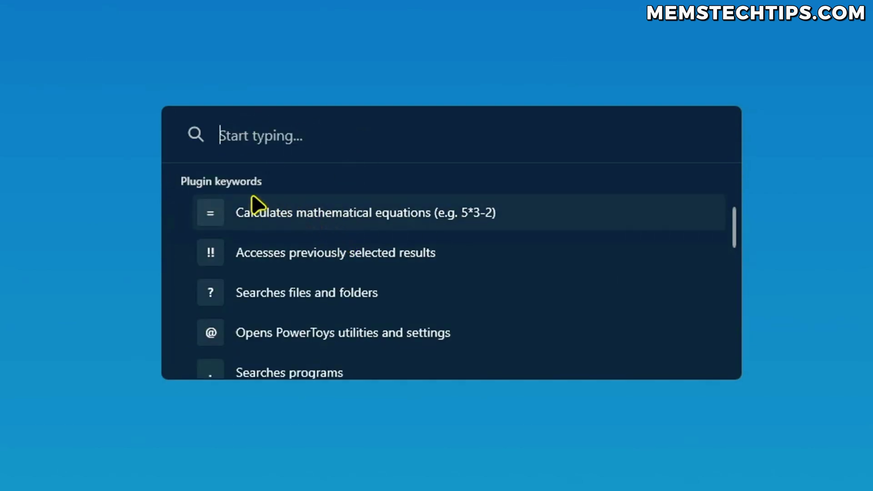
scroll(468, 289, down, 3)
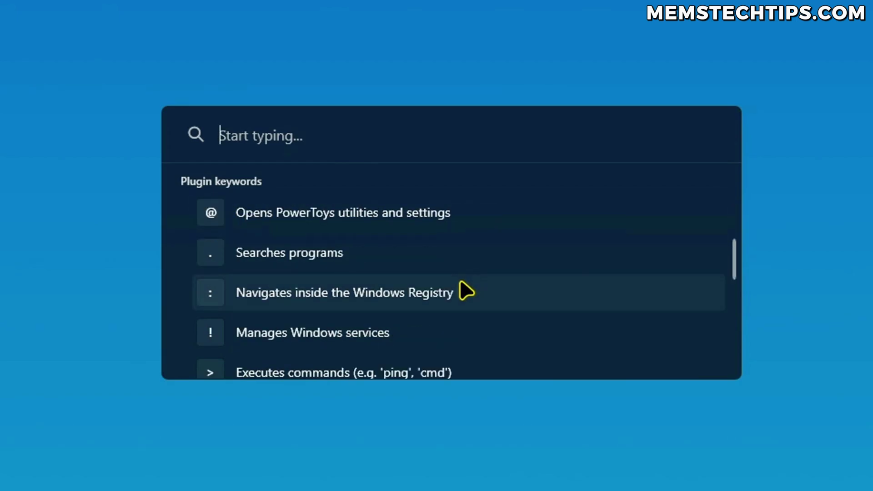
scroll(464, 292, down, 3)
scroll(463, 293, down, 3)
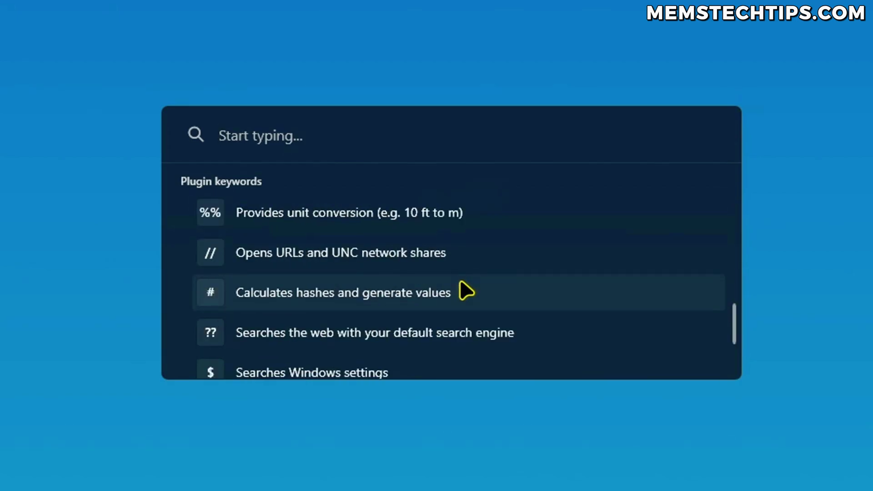
scroll(542, 295, down, 2)
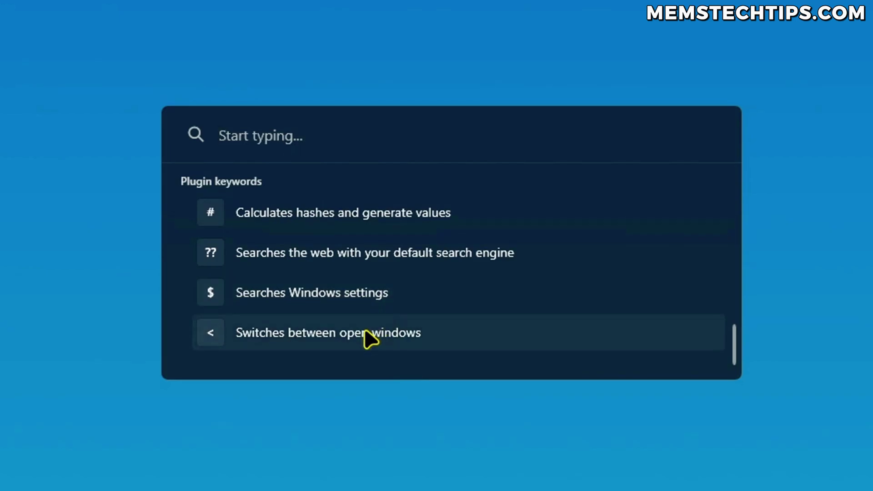
scroll(369, 338, up, 10)
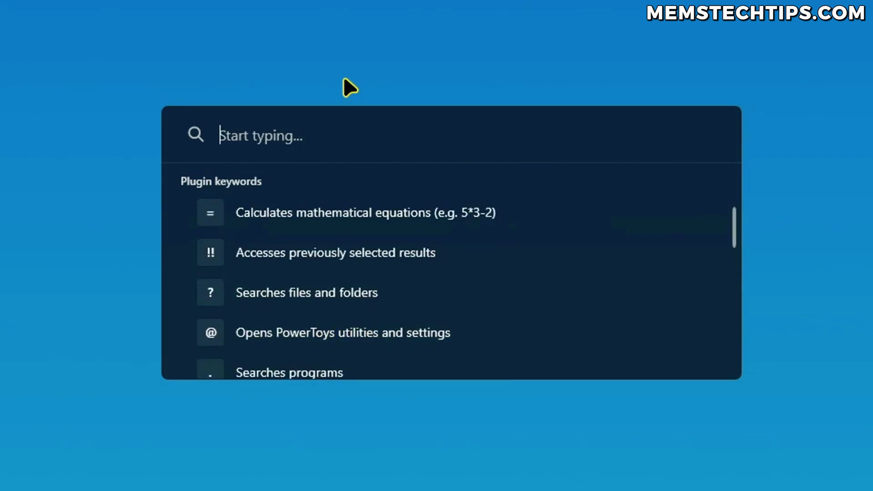
key(super)
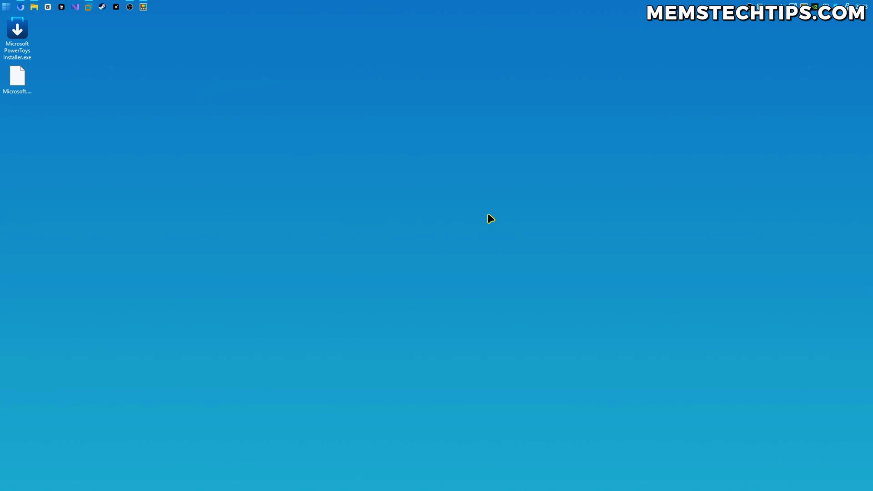
Search PowerToys Run for capcut, then dismiss the results.
key(alt+space)
text(capcut)
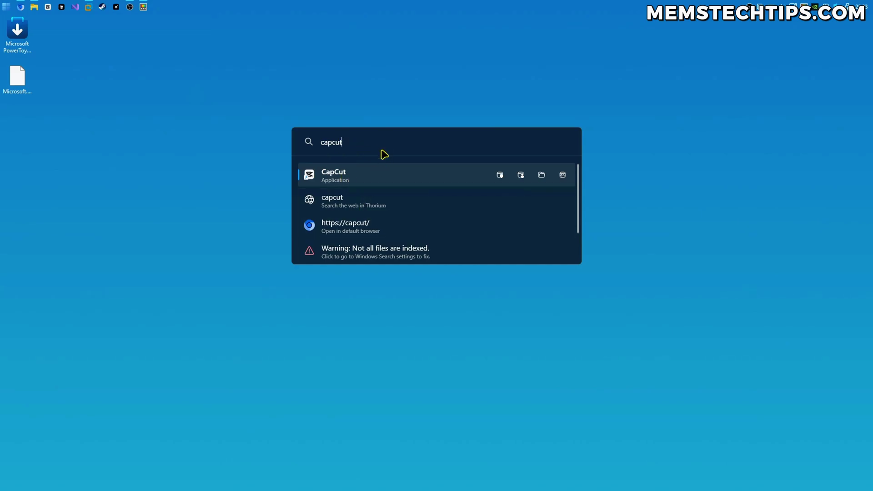
key(Return)
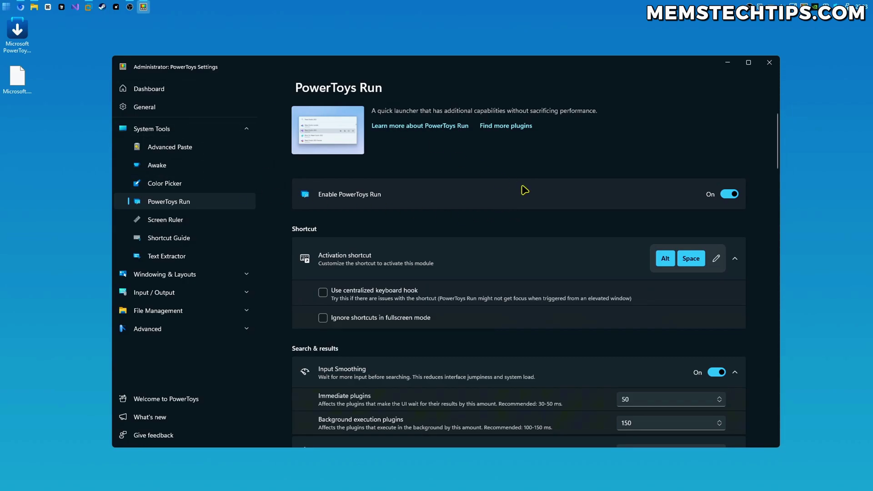
scroll(511, 214, down, 1)
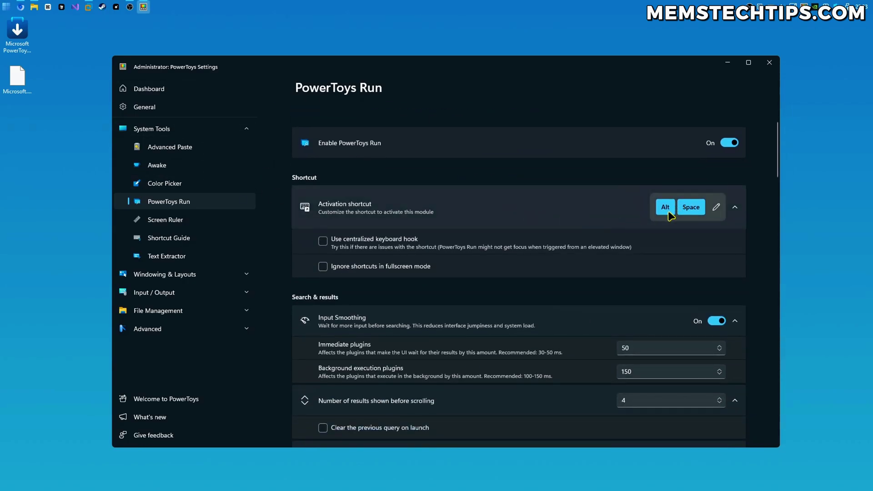
click(718, 209)
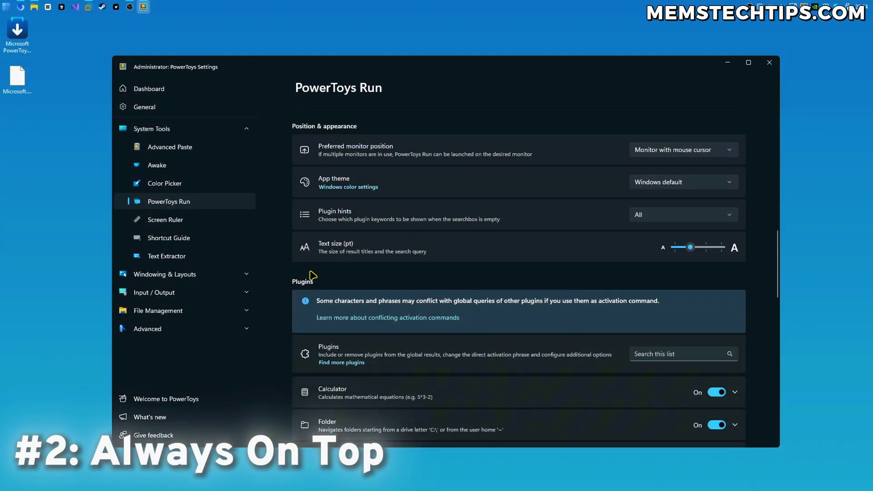
Expand Windowing & Layouts and open the Always On Top page.
click(183, 275)
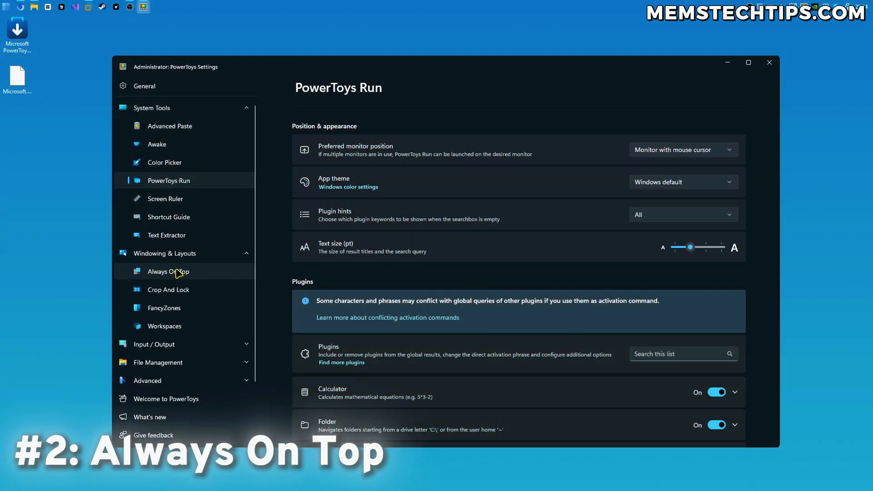
click(200, 276)
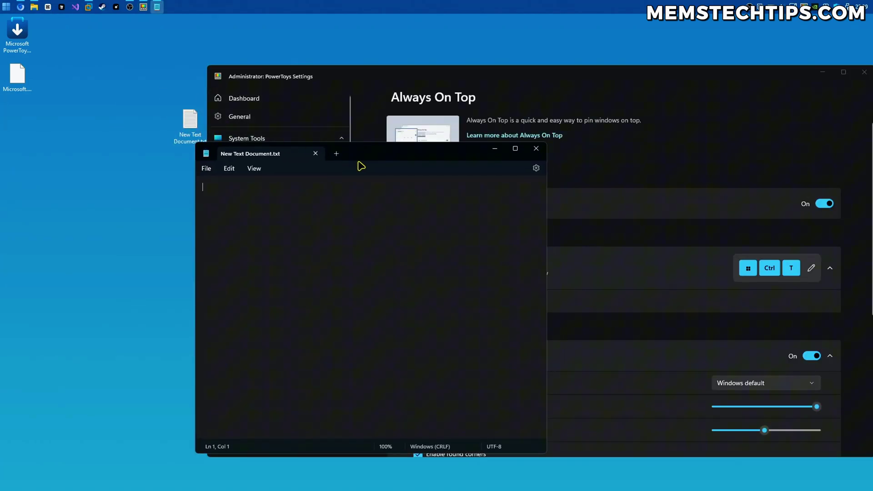
Pin the Notepad window on top with Win+Ctrl+T and move it up-left.
mouse_move(366, 165)
mouse_down()
mouse_move(350, 129)
mouse_move(230, 117)
mouse_move(359, 127)
mouse_up()
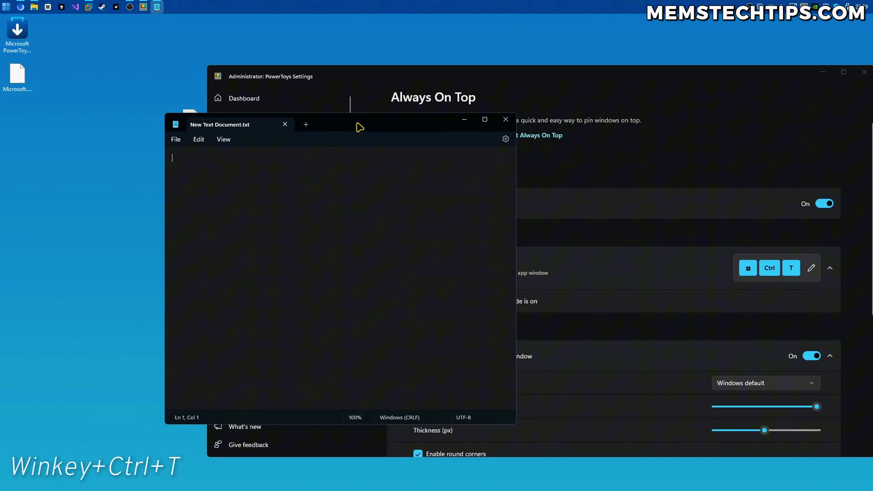
key(super+ctrl+t)
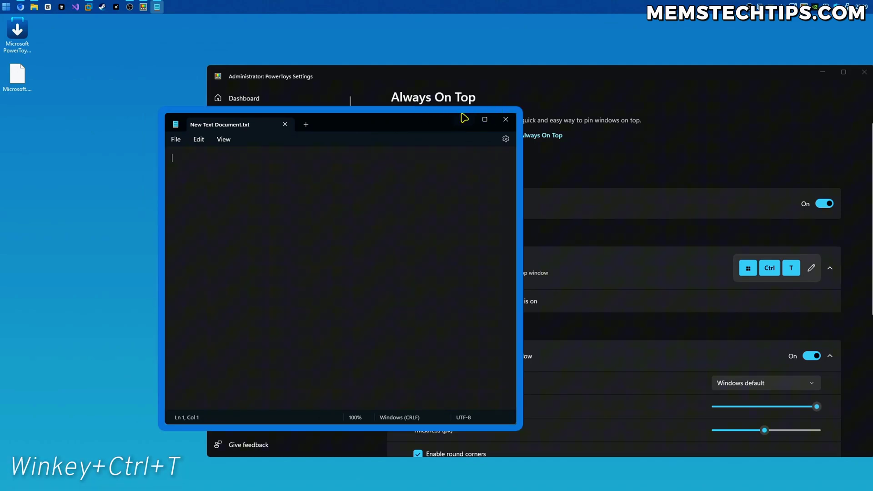
mouse_move(370, 129)
mouse_down()
mouse_move(269, 73)
mouse_move(232, 111)
mouse_move(285, 102)
mouse_move(253, 91)
mouse_up()
Move Settings and Notepad to test pinning, then close Notepad and shift Settings left.
click(506, 92)
mouse_move(507, 92)
mouse_down()
mouse_move(501, 73)
mouse_move(537, 63)
mouse_up()
click(230, 88)
mouse_move(230, 87)
mouse_down()
mouse_move(236, 98)
mouse_move(253, 86)
mouse_move(202, 72)
mouse_move(343, 107)
mouse_move(389, 94)
mouse_up()
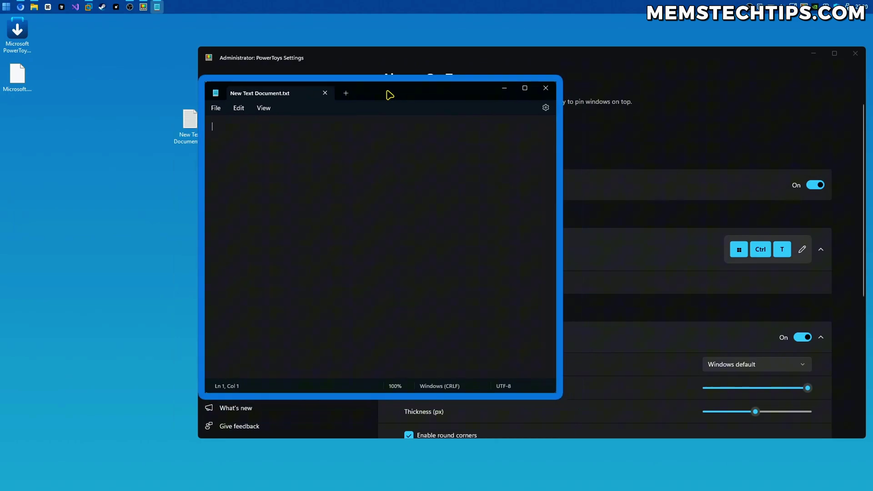
drag(389, 94, 564, 99)
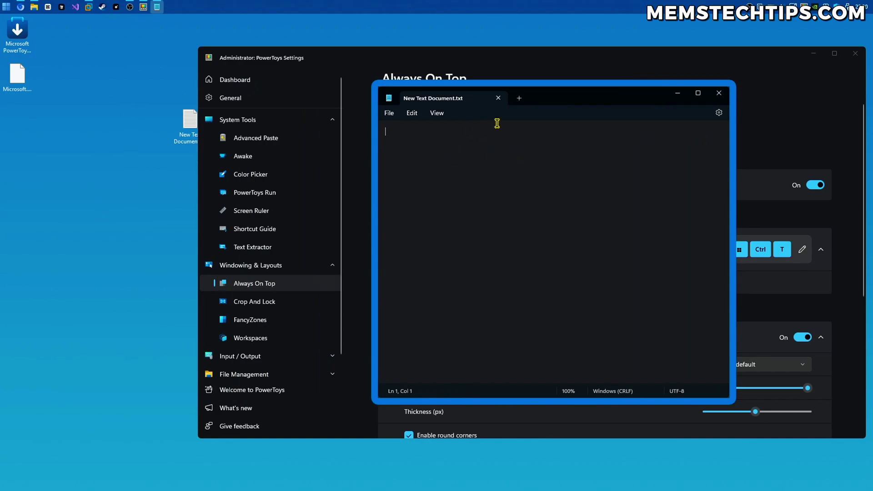
click(722, 95)
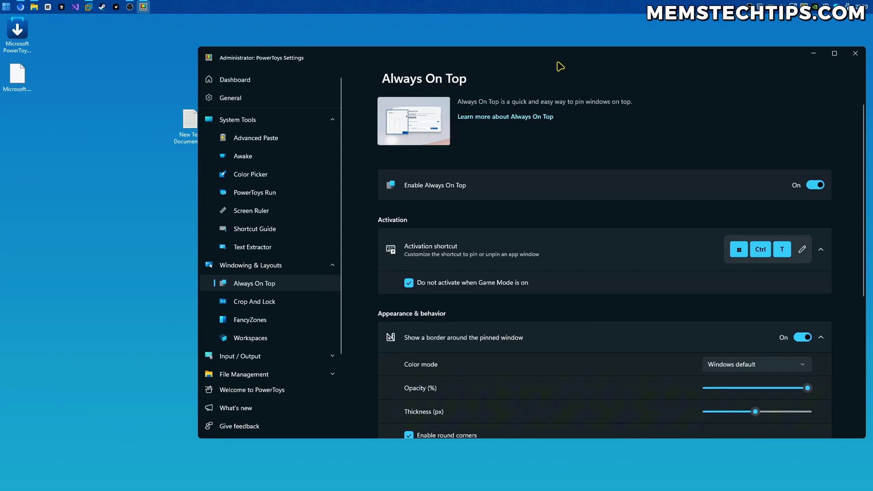
drag(559, 66, 486, 73)
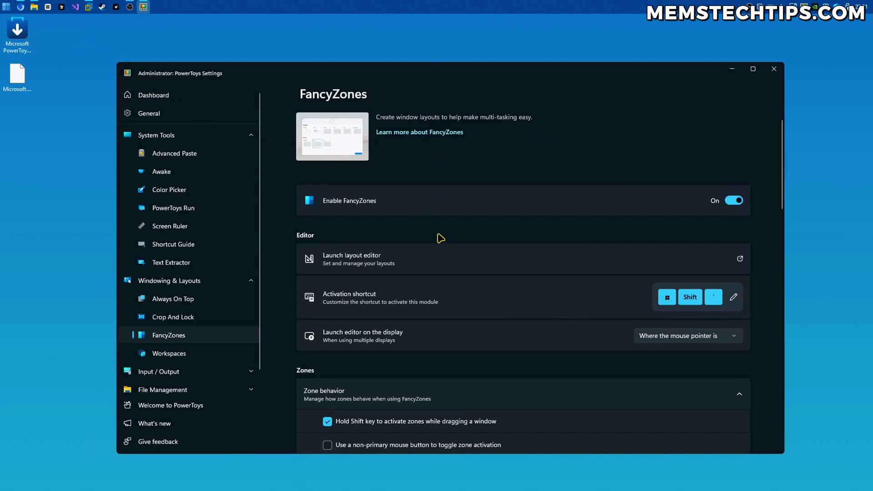
Launch the layout editor from the FancyZones settings page.
click(454, 263)
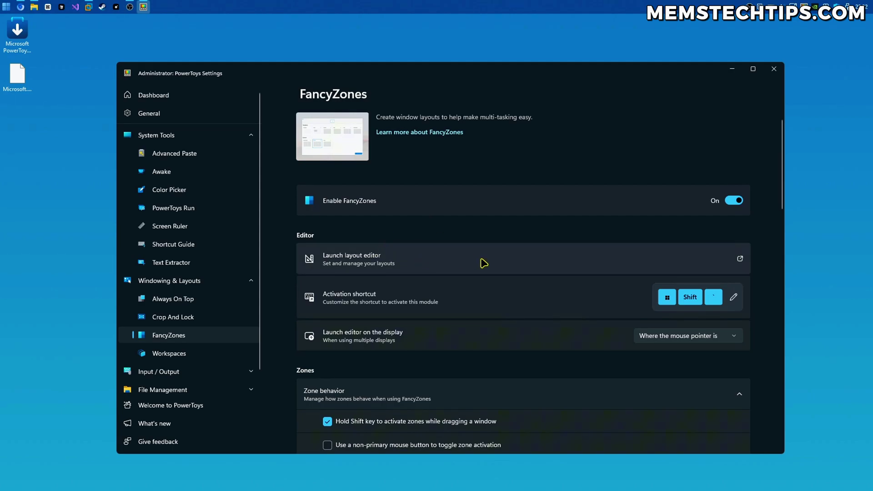
click(525, 265)
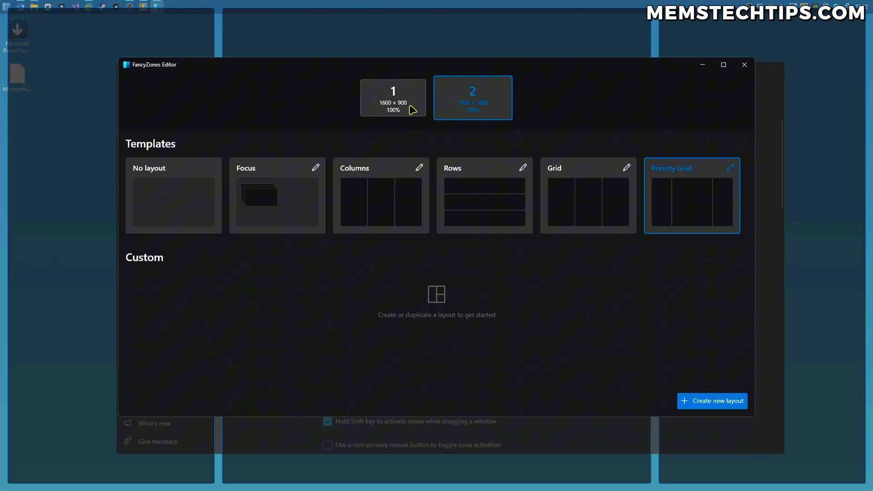
On the second monitor, create a grid layout named 'Custom layout 1' with three zones.
click(399, 99)
click(471, 99)
click(709, 404)
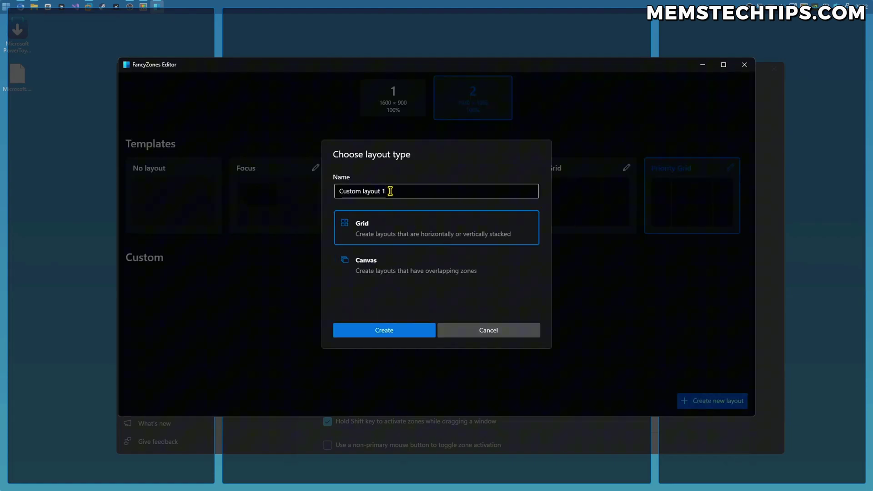
drag(399, 190, 334, 195)
click(423, 188)
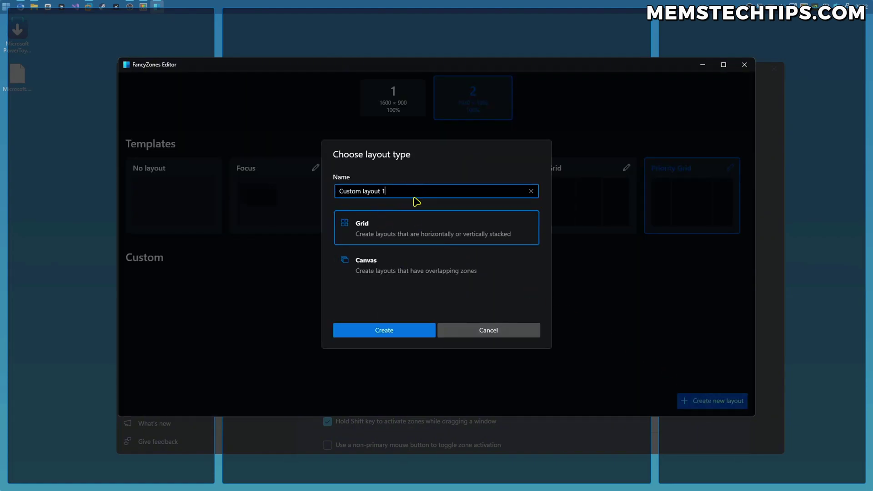
click(403, 333)
drag(459, 192, 155, 53)
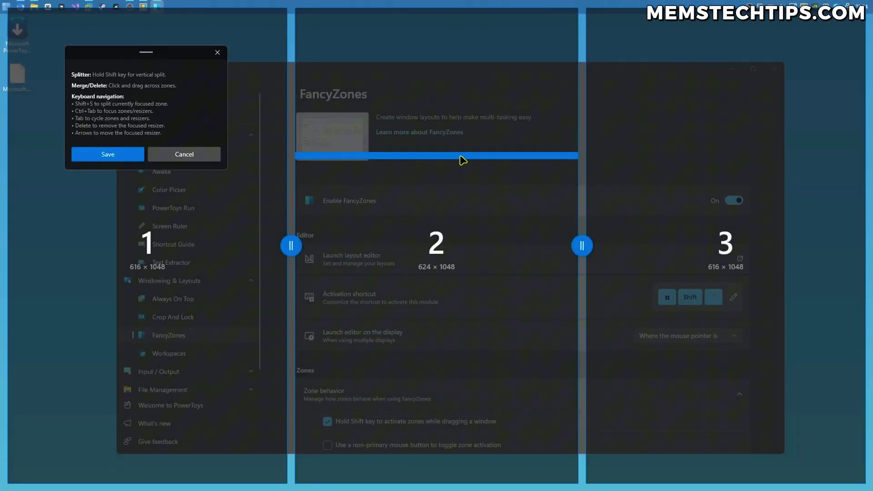
Split zone 3 into two stacked zones and adjust the height between them.
click(727, 245)
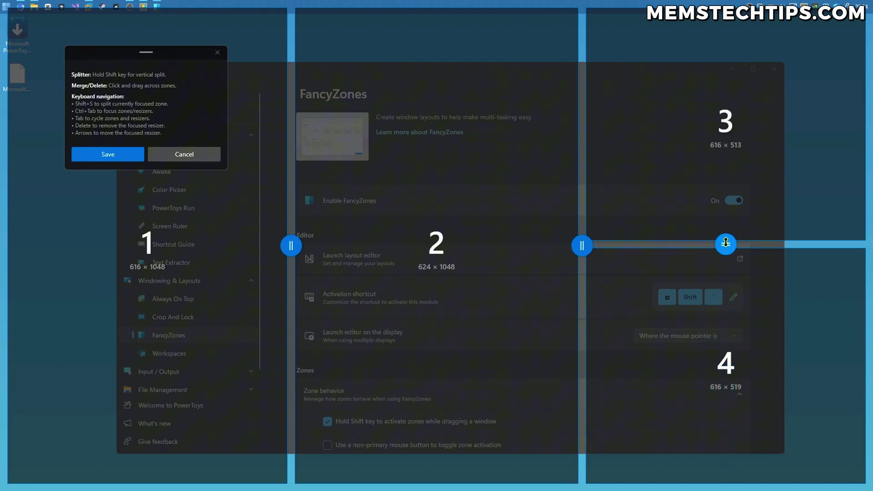
mouse_move(726, 244)
mouse_down()
mouse_move(725, 307)
mouse_move(725, 245)
mouse_up()
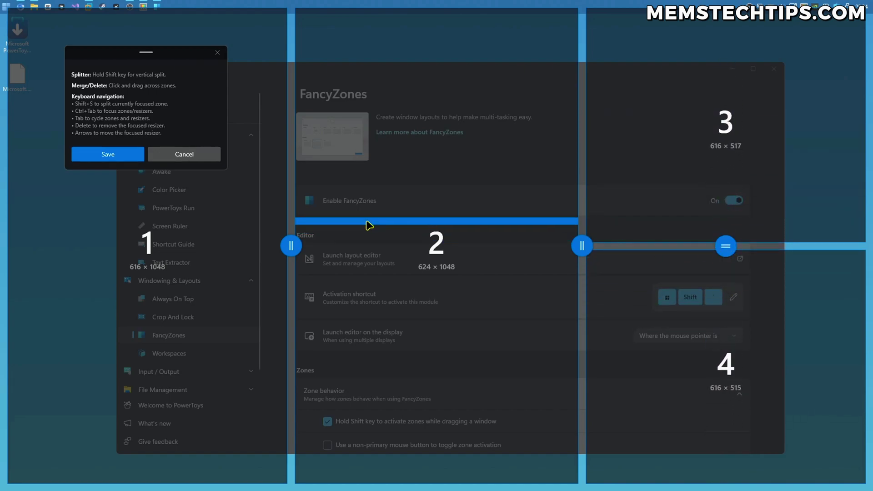
Save Custom layout 1, apply it to the display, and close the layout editor.
click(116, 156)
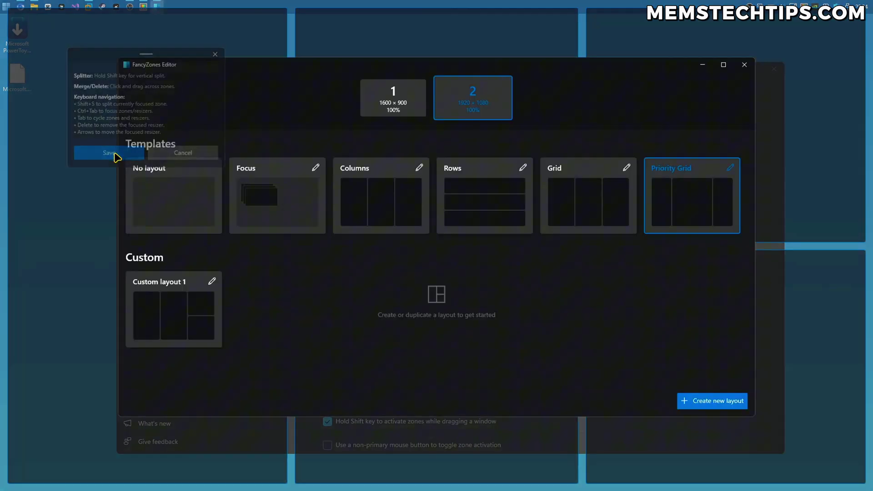
click(163, 285)
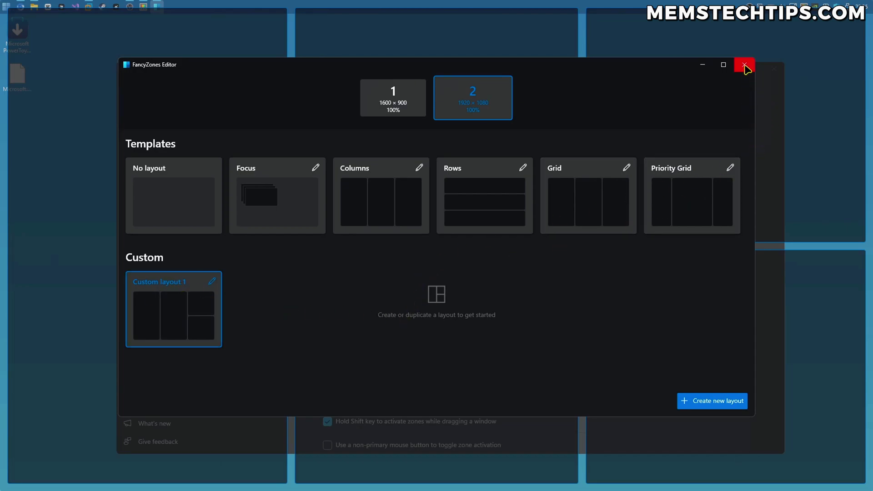
click(744, 66)
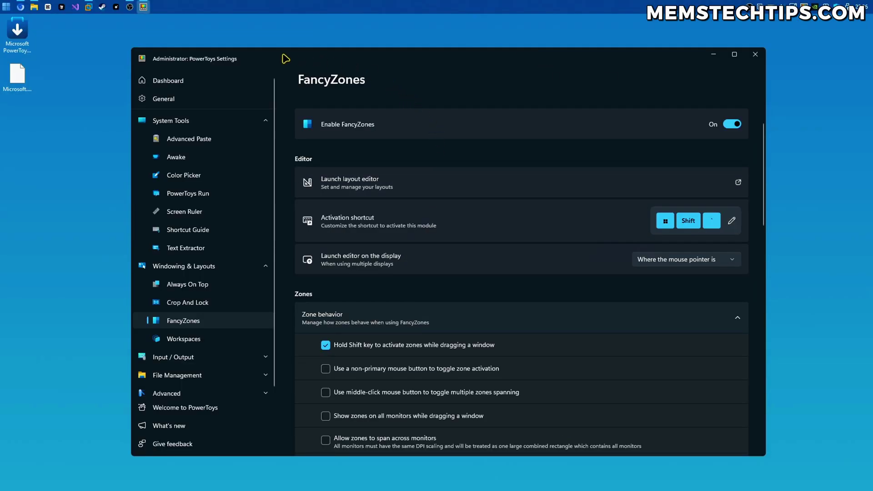
Snap the Settings window into the left zone and the VM window into the bottom-right zone.
mouse_move(286, 58)
shift+mouse_down()
mouse_move(600, 87)
mouse_move(678, 308)
mouse_move(412, 246)
mouse_move(389, 166)
mouse_move(424, 114)
mouse_move(235, 88)
mouse_move(273, 143)
mouse_move(422, 141)
mouse_move(356, 143)
mouse_move(214, 137)
mouse_move(157, 117)
shift+mouse_up()
click(343, 85)
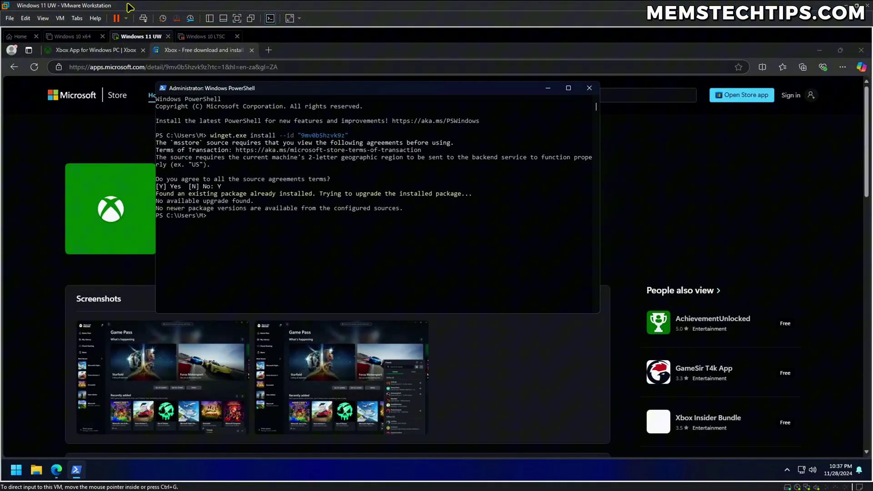
mouse_move(194, 7)
mouse_down()
mouse_move(320, 176)
mouse_move(700, 259)
mouse_up()
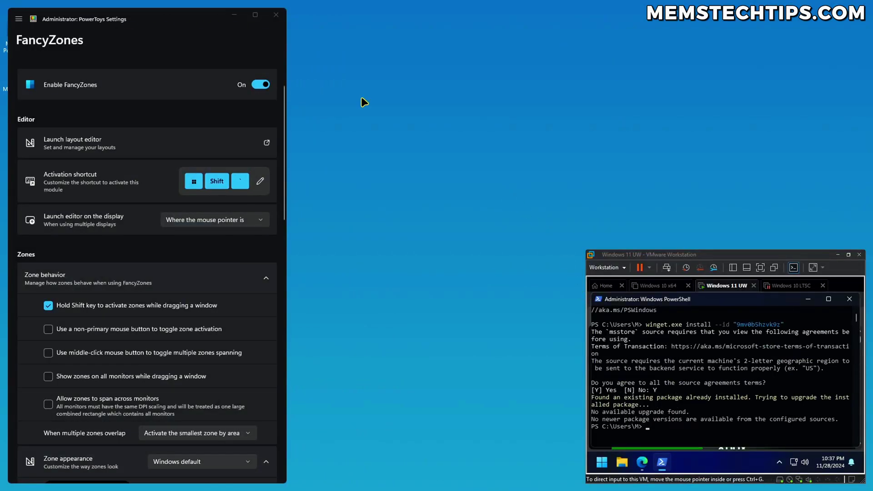
Snap two File Explorer windows into the top-right and middle zones, then maximize PowerToys Settings.
key(super+e)
key(super+e)
drag(554, 75, 500, 145)
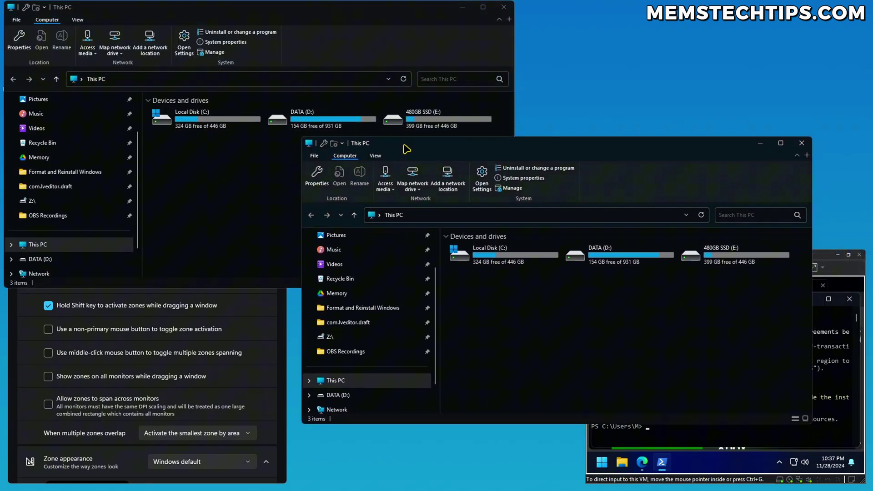
drag(406, 150, 636, 84)
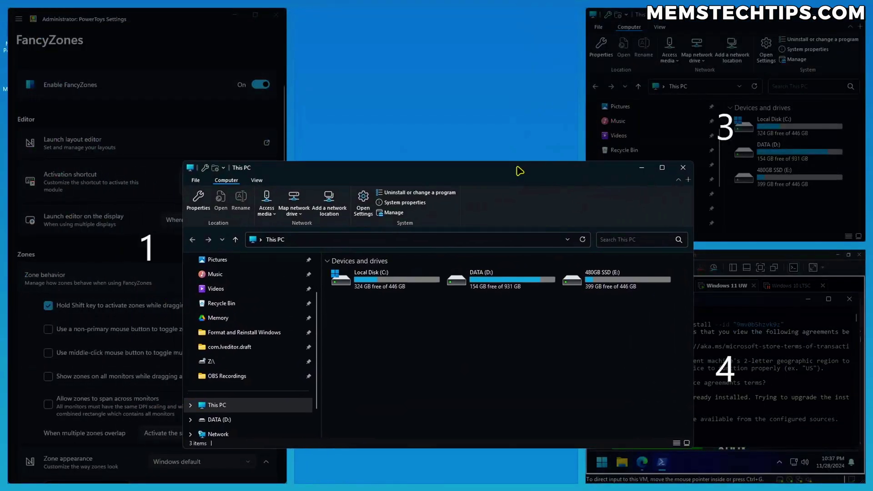
drag(339, 11, 530, 226)
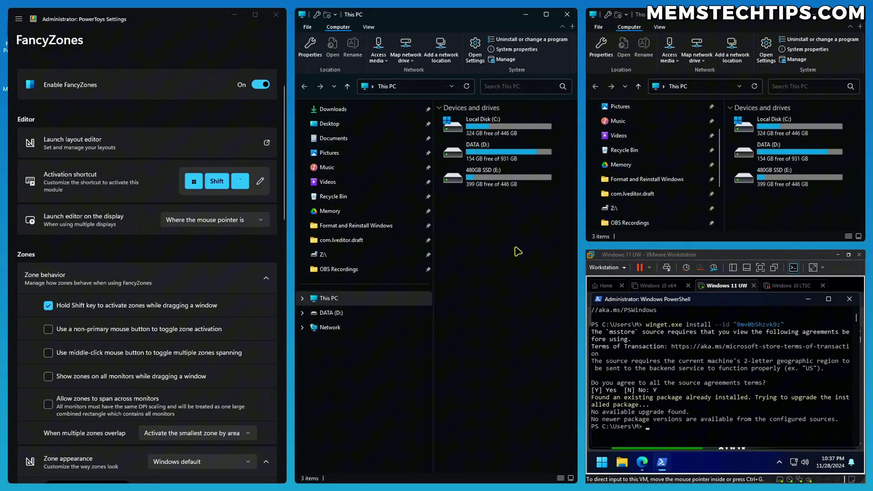
click(240, 147)
click(255, 14)
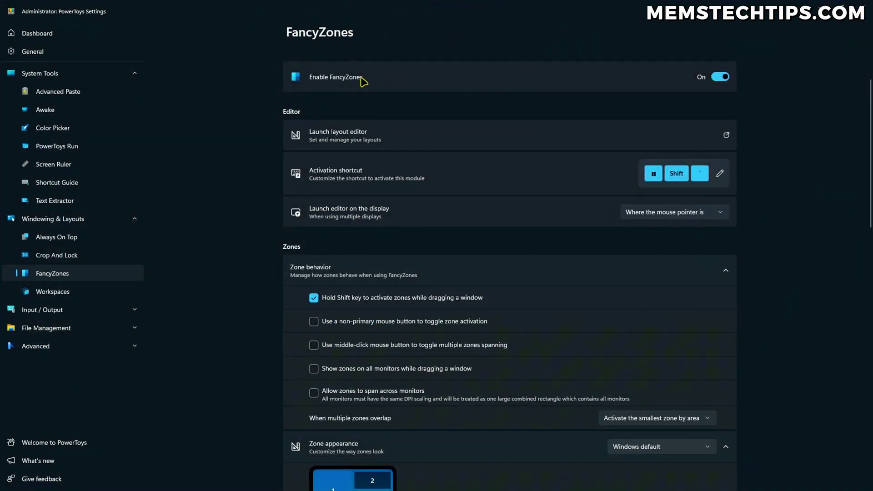
scroll(480, 250, down, 2)
scroll(477, 249, up, 2)
scroll(477, 249, down, 1)
Reopen the FancyZones layout editor with the Win+Shift+` shortcut.
key(super+shift+grave)
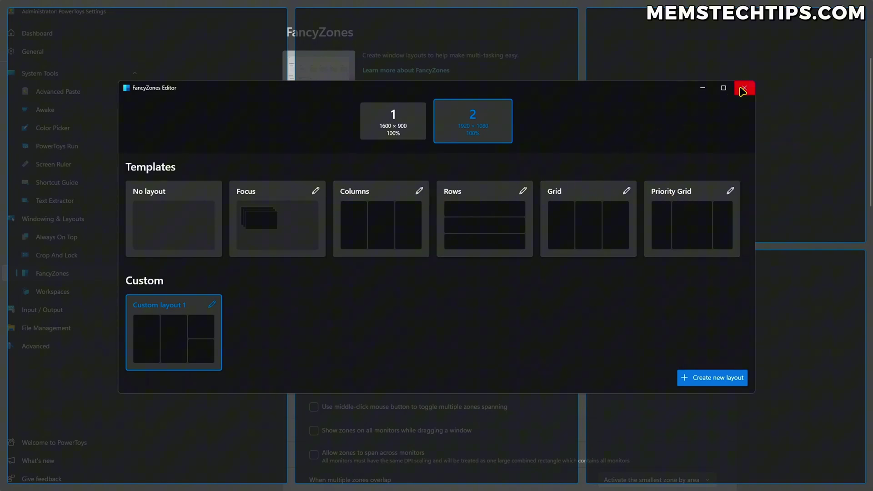
Close the FancyZones Editor, view the Color Picker settings page, then close PowerToys Settings.
click(747, 91)
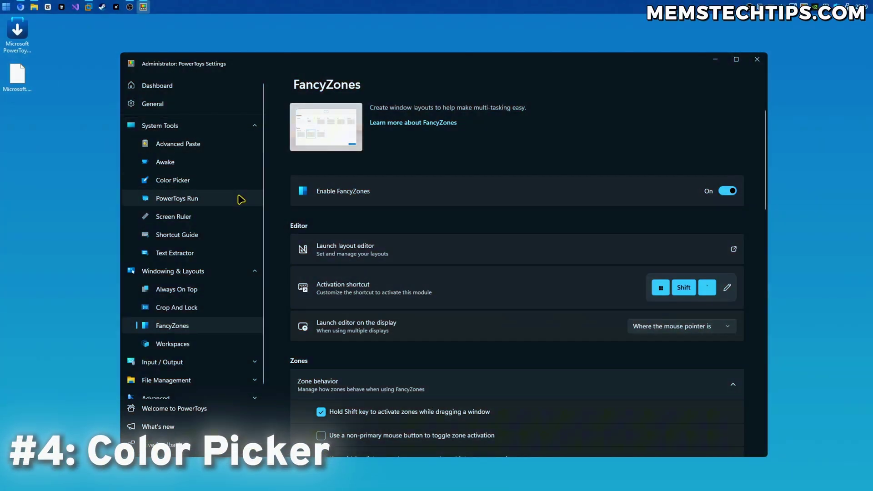
scroll(236, 209, down, 1)
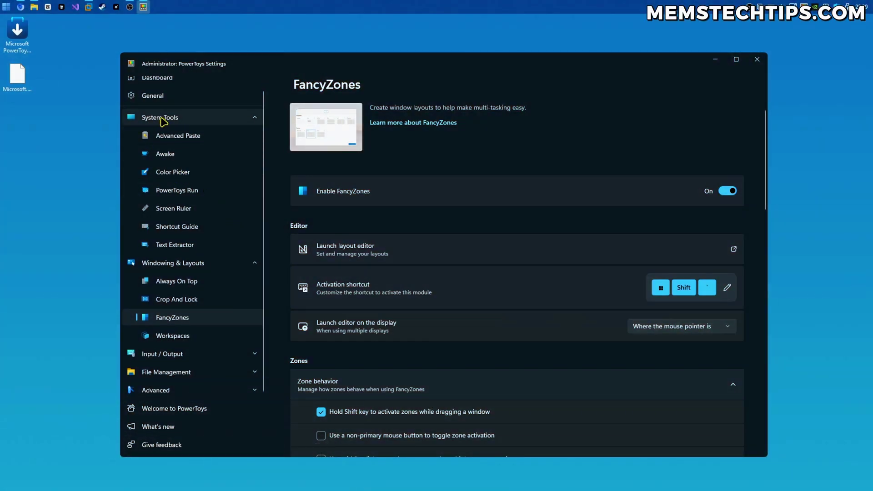
click(193, 174)
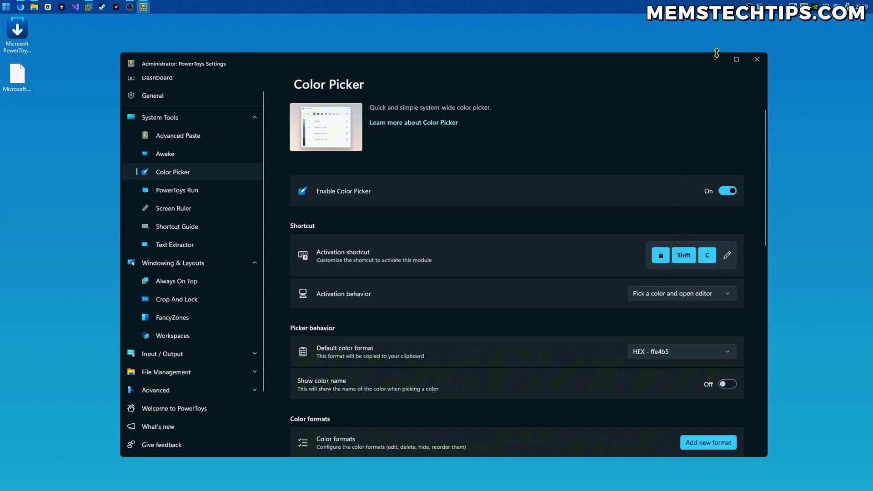
click(763, 57)
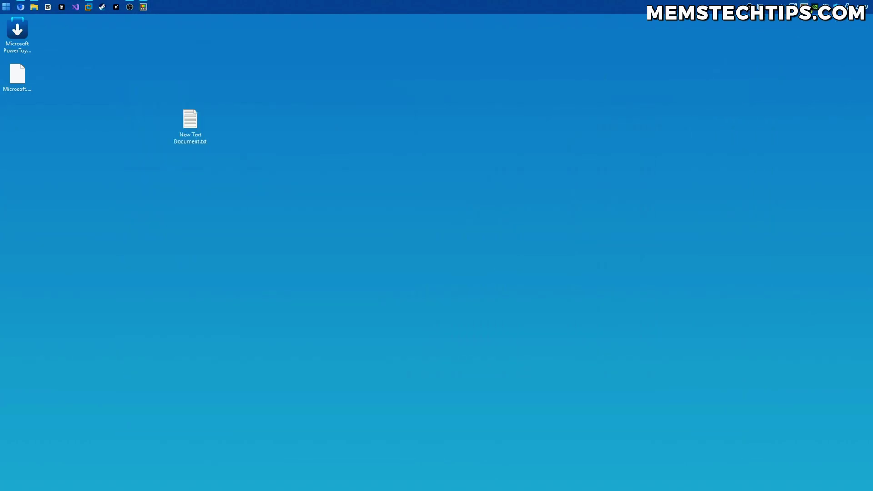
From Quick Access, pick orange f29b0c with Color Picker, copy its HEX value, and pick again.
click(840, 10)
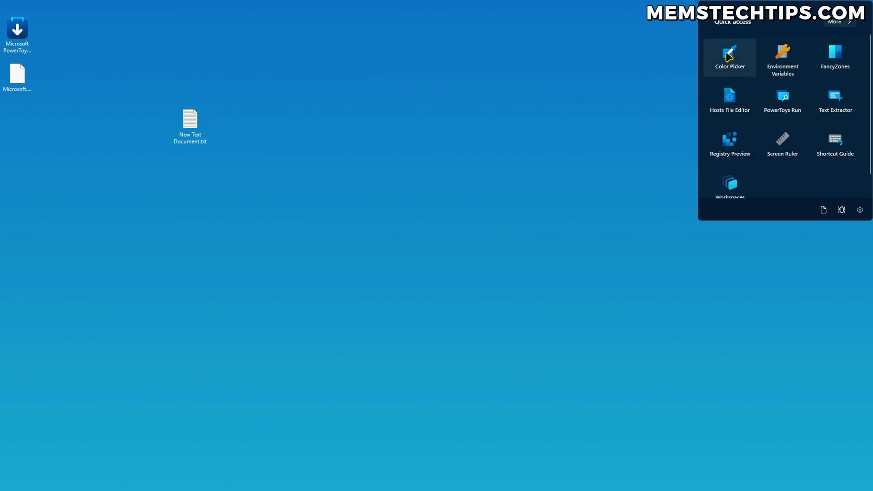
click(722, 56)
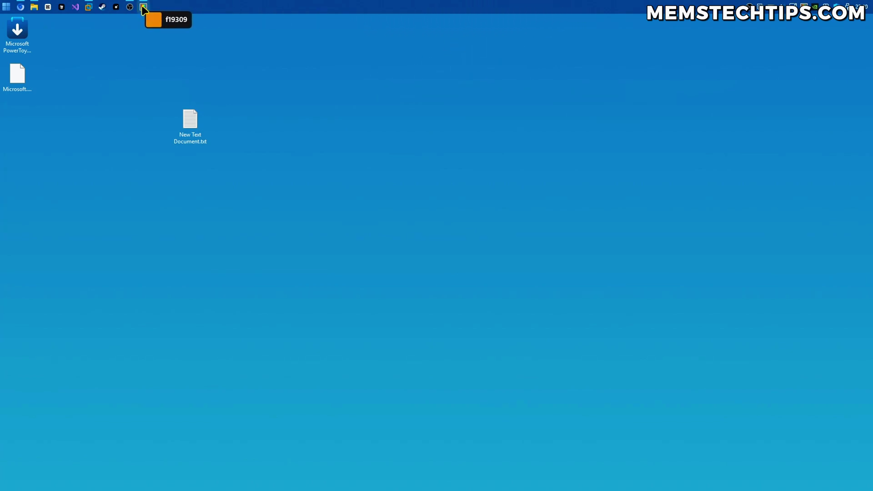
mouse_move(143, 8)
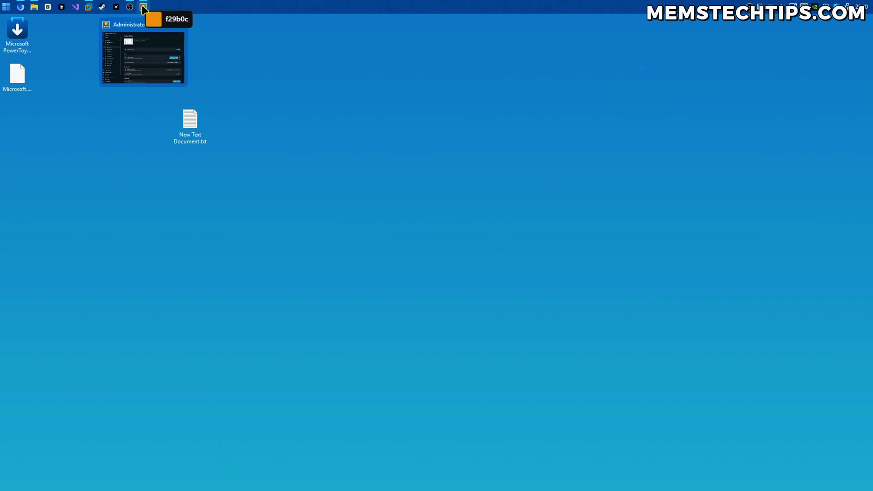
click(144, 9)
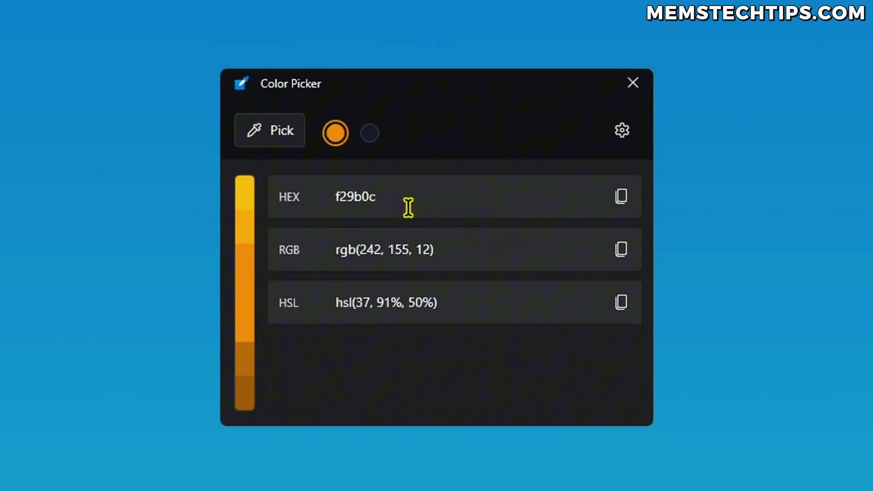
click(620, 202)
click(273, 143)
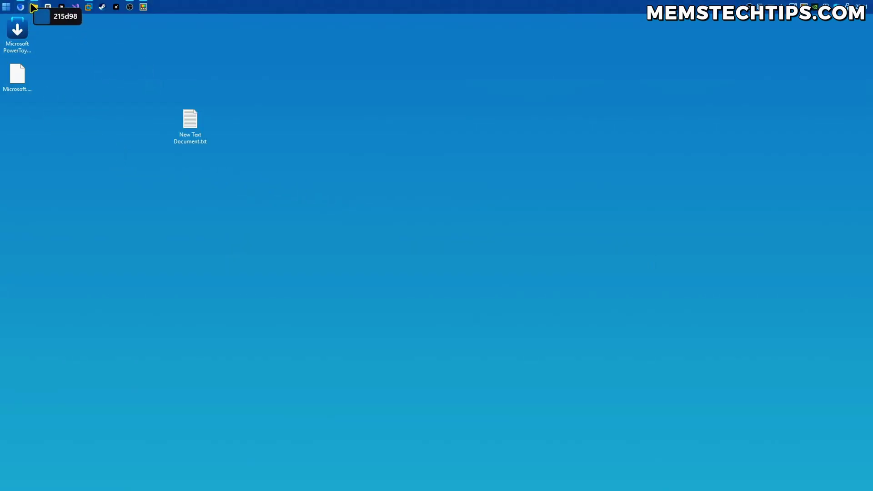
Pick white, then capture the Snipping Tool recommendation sentence as text with Text Extractor.
click(48, 6)
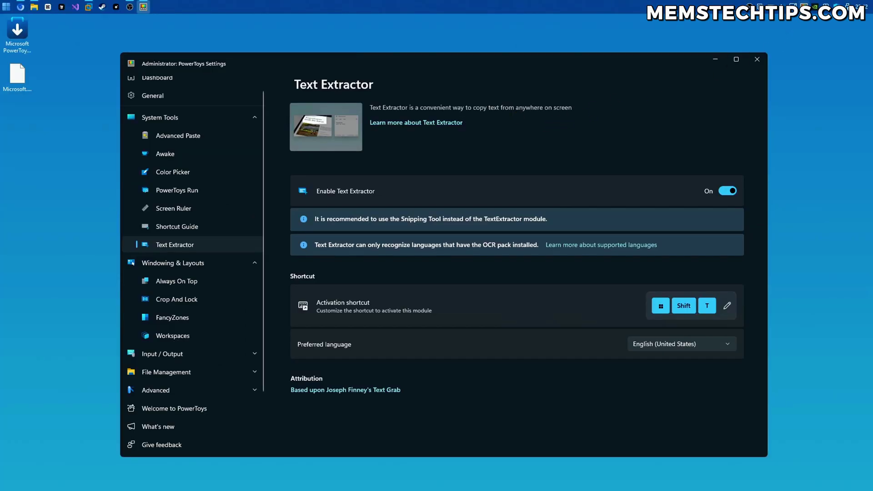
key(super+shift+t)
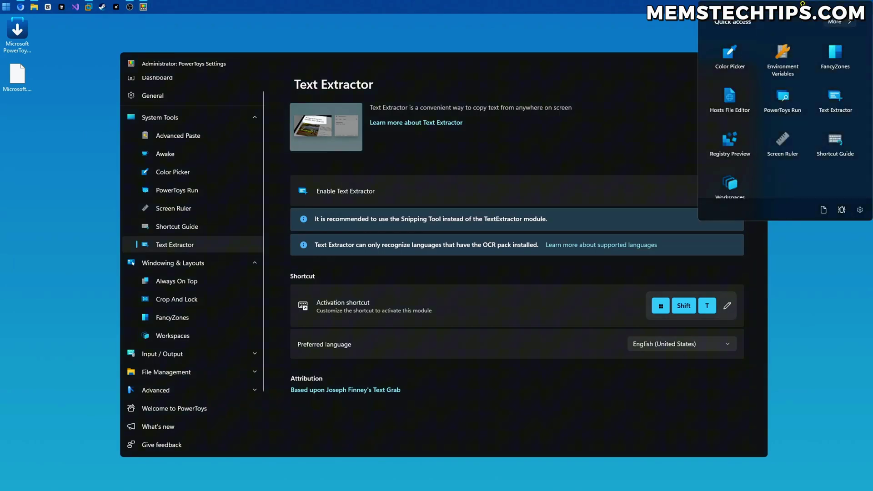
click(834, 102)
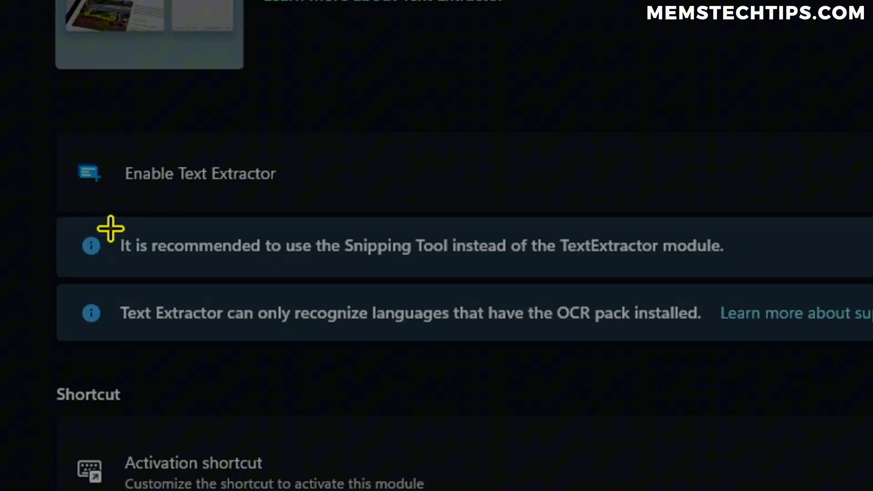
mouse_move(111, 229)
mouse_down()
mouse_move(746, 266)
mouse_move(736, 260)
mouse_up()
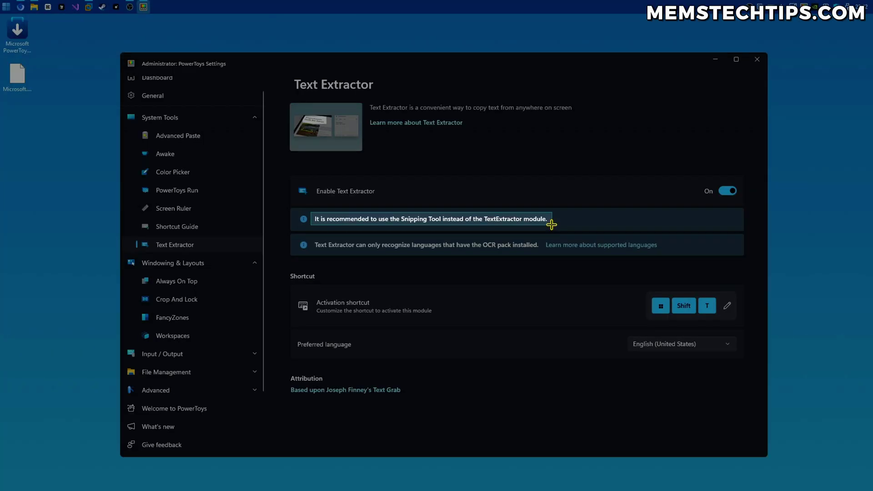
drag(551, 223, 552, 223)
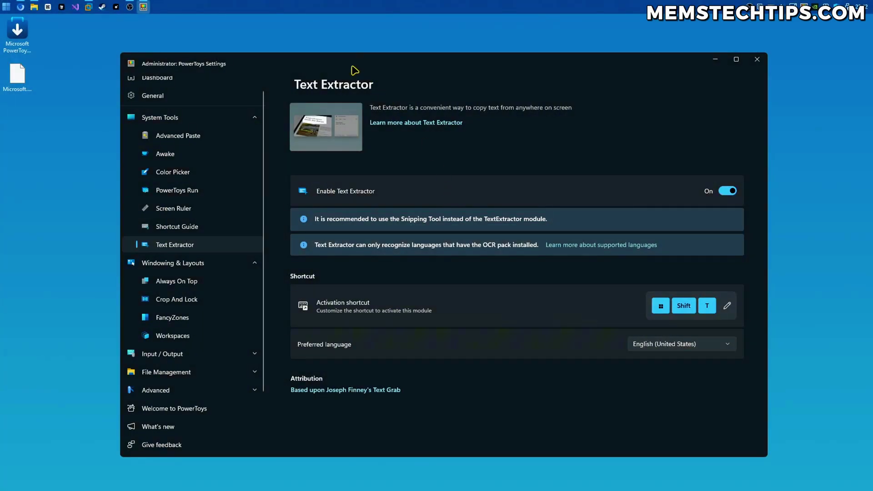
Open the new text document, then extract the whole settings page's text and paste it in.
click(715, 59)
double_click(195, 123)
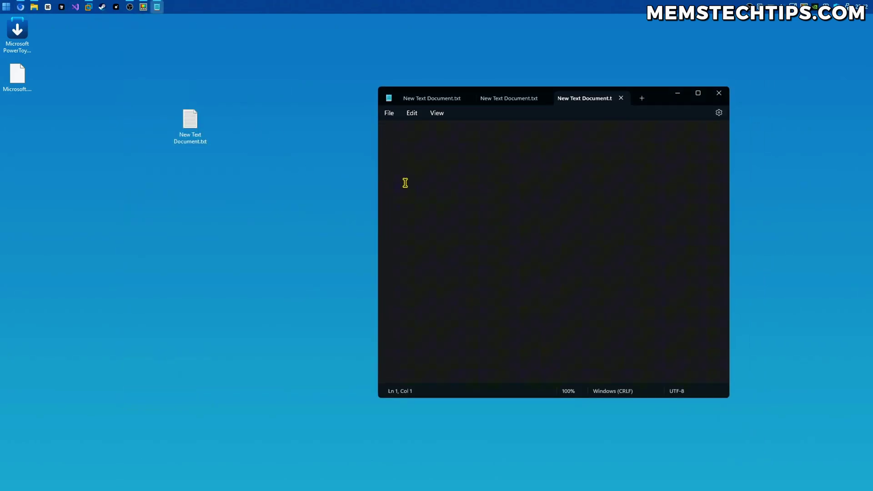
text(It is recommended to use the Snipping Tool instead of the TextExtractor module.)
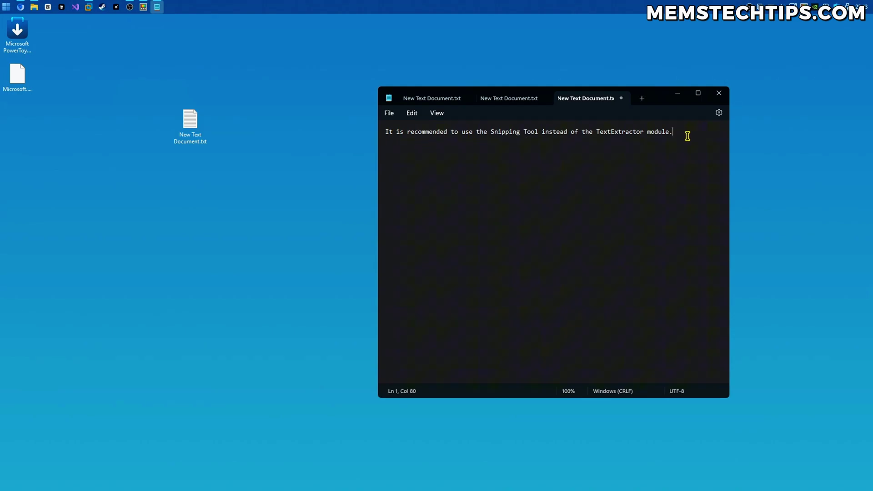
click(143, 7)
click(804, 5)
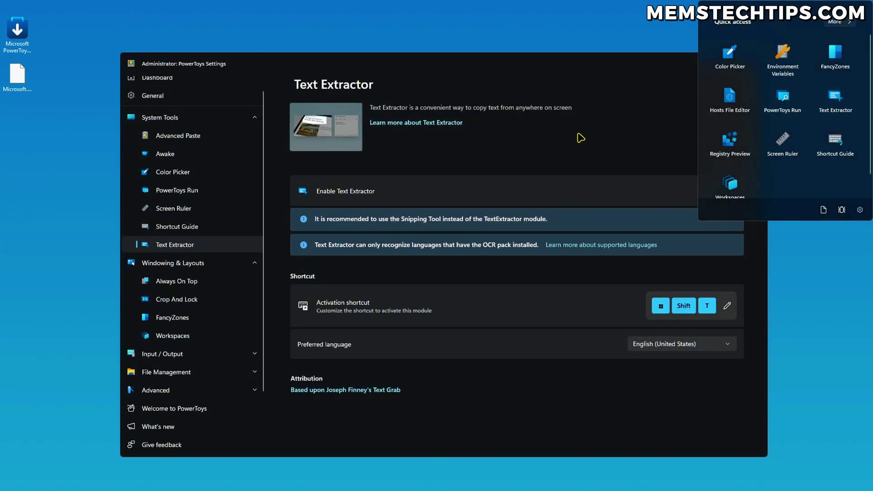
click(835, 113)
mouse_move(279, 67)
mouse_down()
mouse_move(687, 395)
mouse_move(758, 407)
mouse_up()
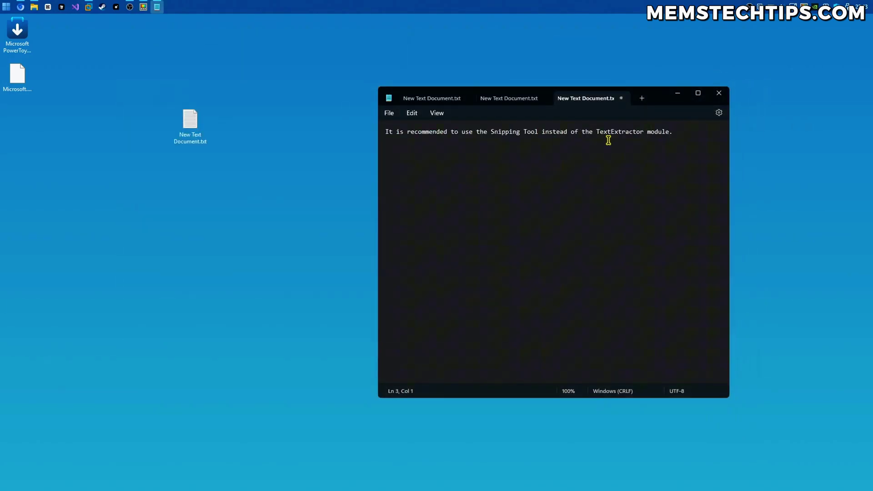
key(ctrl+v)
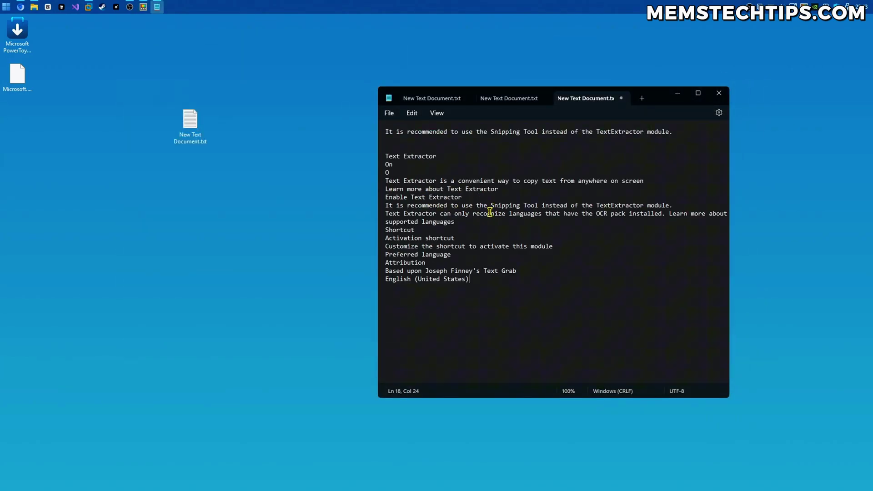
Reveal and reposition Notepad, then close its two extra tabs and Notepad itself.
click(143, 7)
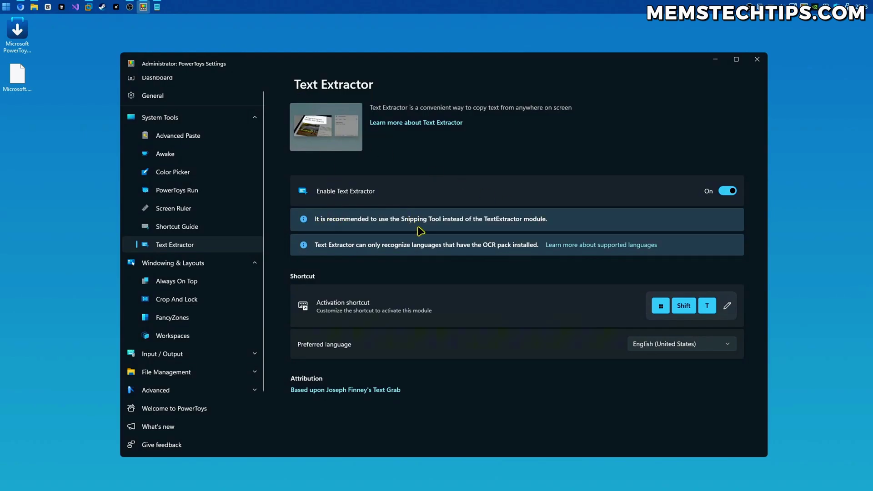
click(718, 63)
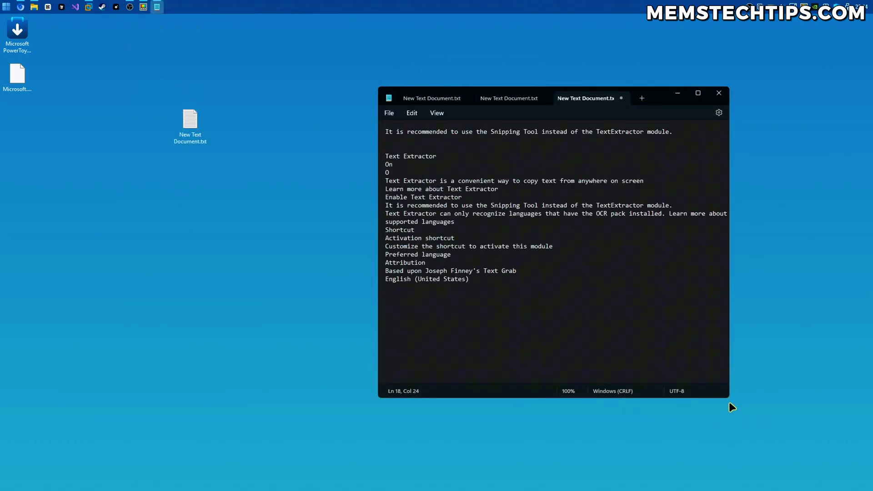
drag(731, 400, 805, 418)
drag(720, 100, 605, 102)
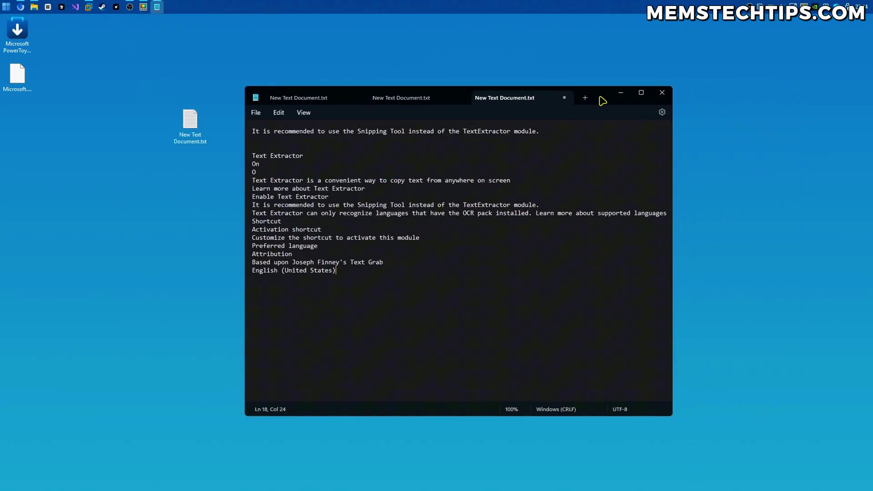
click(568, 101)
click(465, 99)
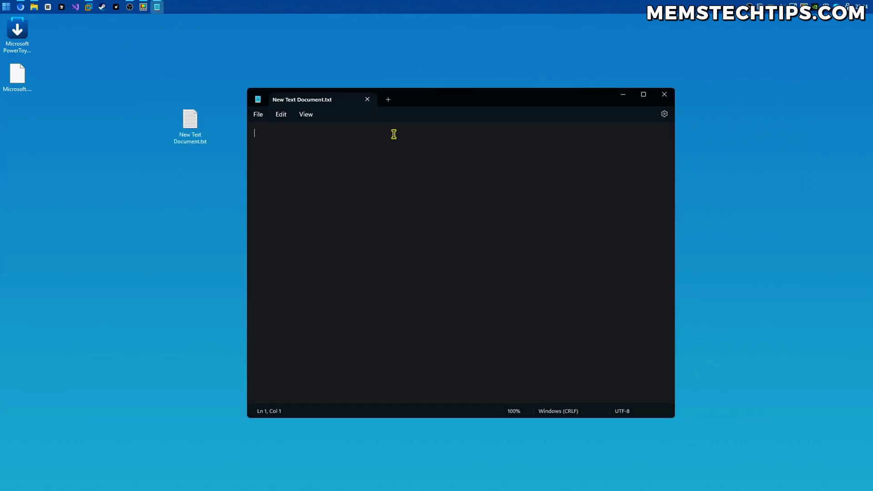
click(367, 100)
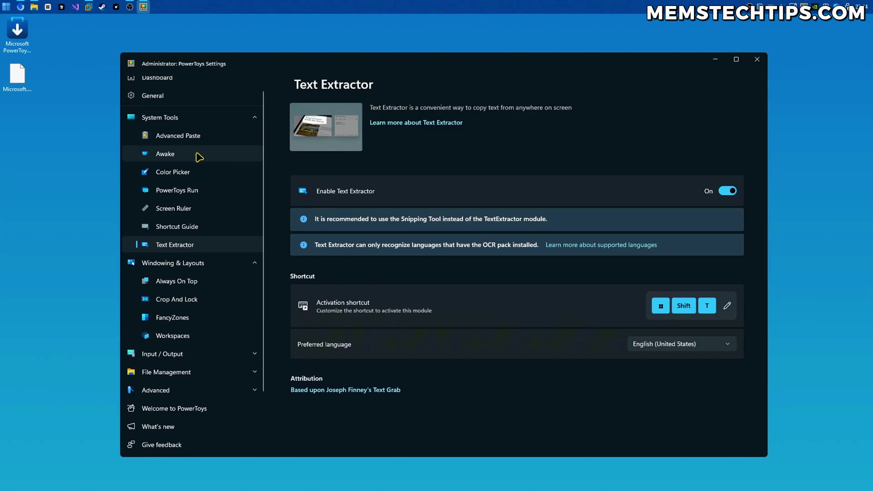
Browse the Awake and Shortcut Guide pages, then open Image Resizer under File Management.
click(179, 156)
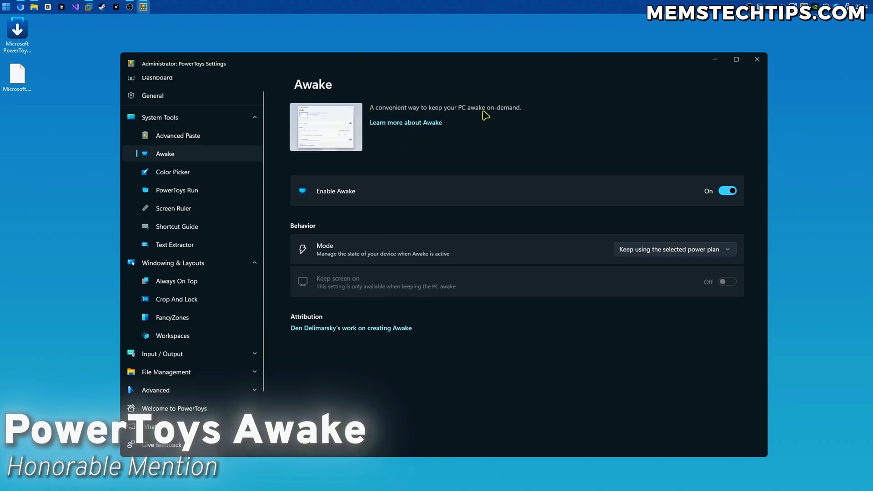
click(232, 227)
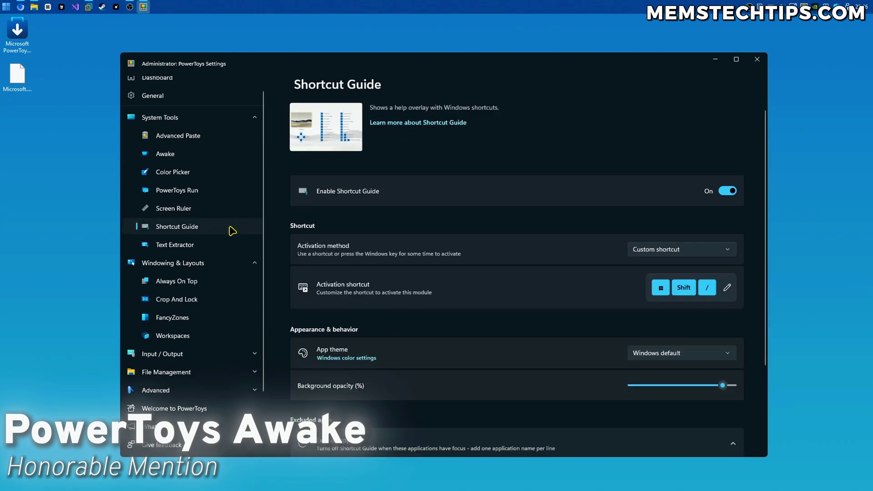
click(236, 373)
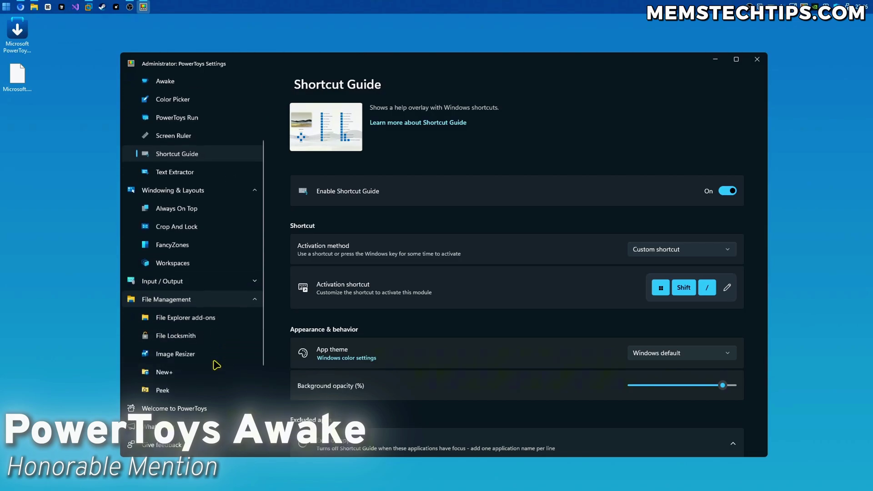
click(197, 332)
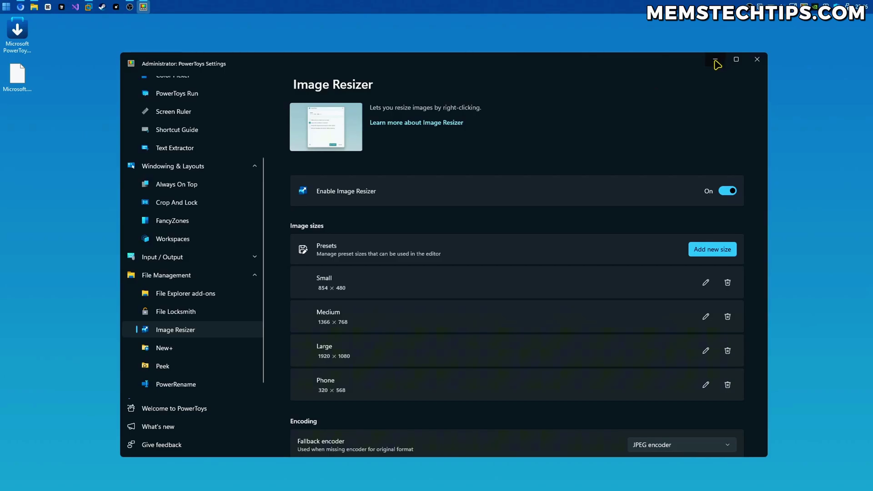
Select both Blue Gradient images on the desktop and bring up their context menu.
click(716, 61)
drag(384, 200, 270, 23)
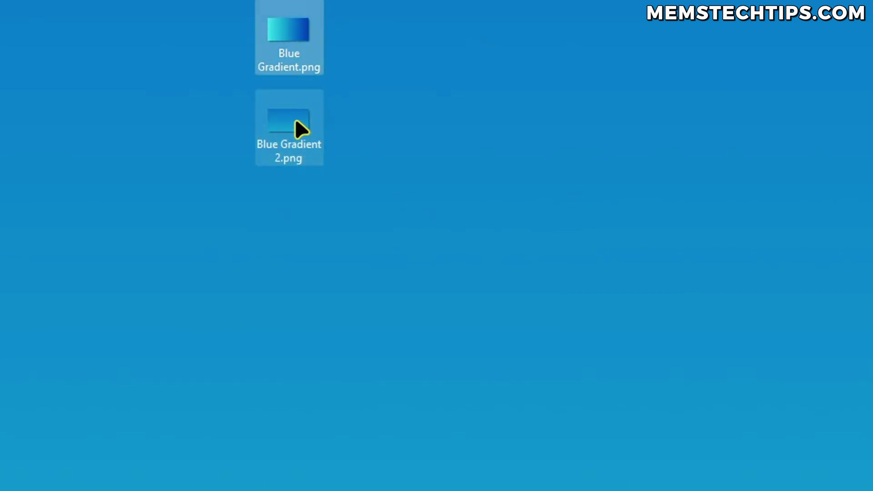
drag(391, 253, 199, 2)
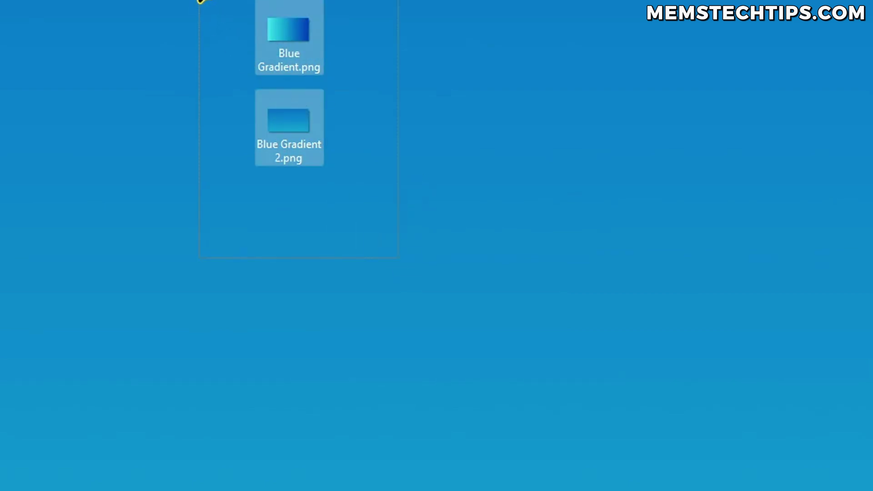
right_click(294, 26)
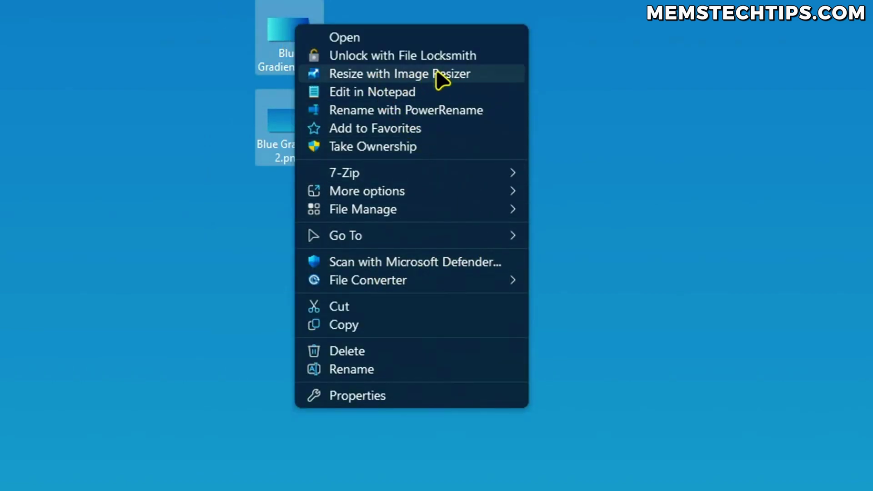
Resize both images with Image Resizer's Small preset, then select the new Small copies.
click(480, 81)
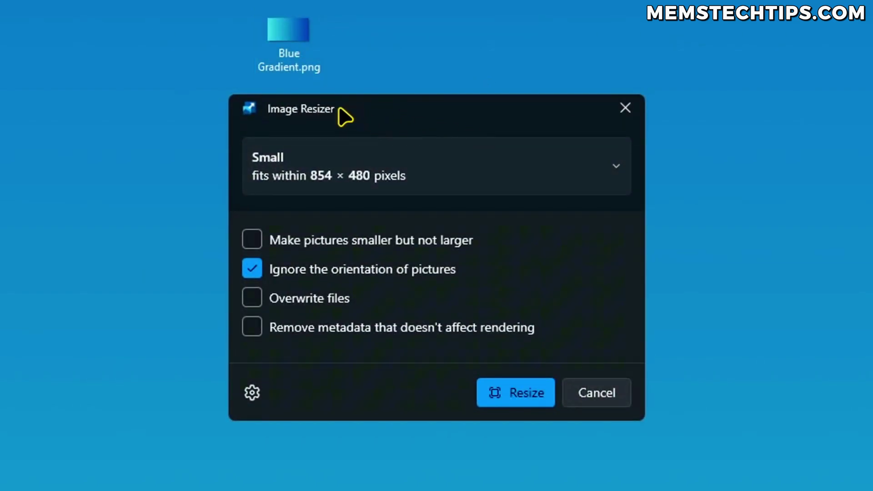
click(332, 153)
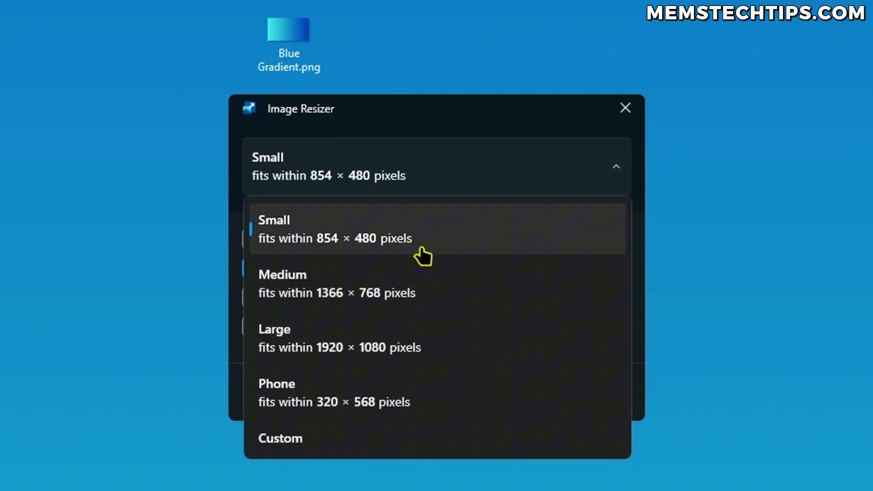
click(328, 229)
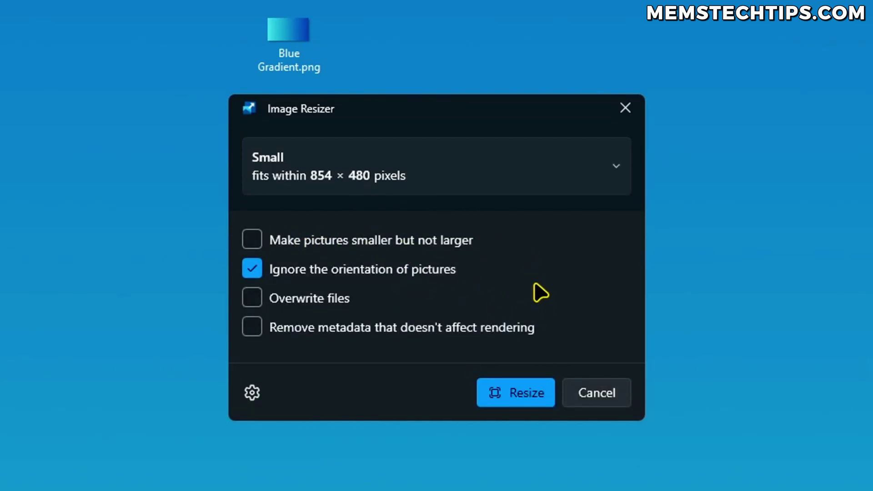
click(517, 400)
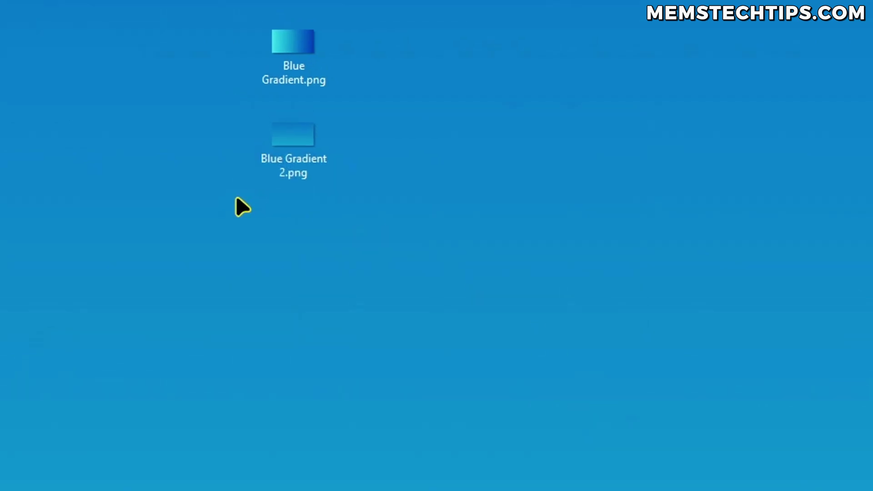
drag(395, 242, 226, 19)
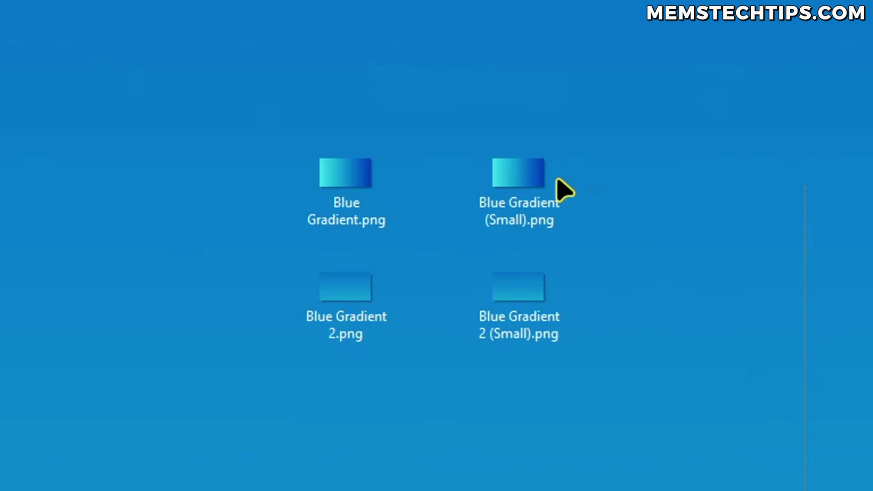
drag(570, 345, 495, 221)
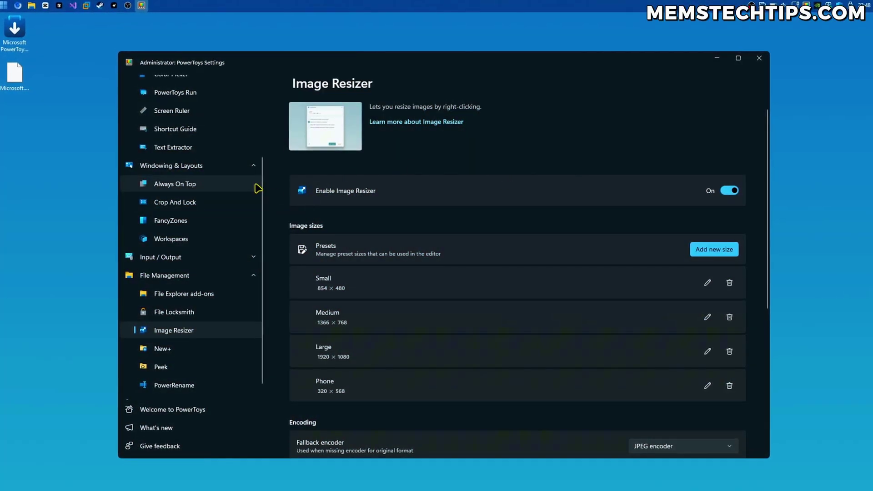
scroll(253, 185, up, 3)
scroll(255, 187, up, 2)
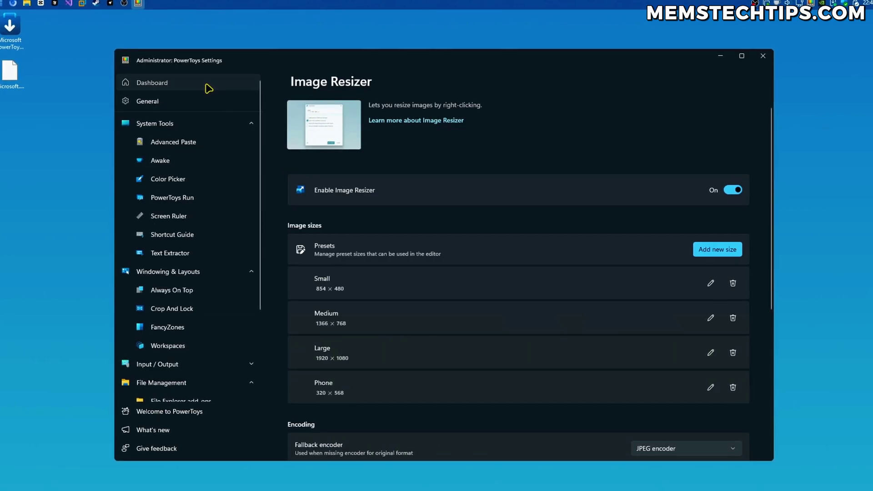
Go to the Dashboard page in PowerToys Settings.
click(208, 88)
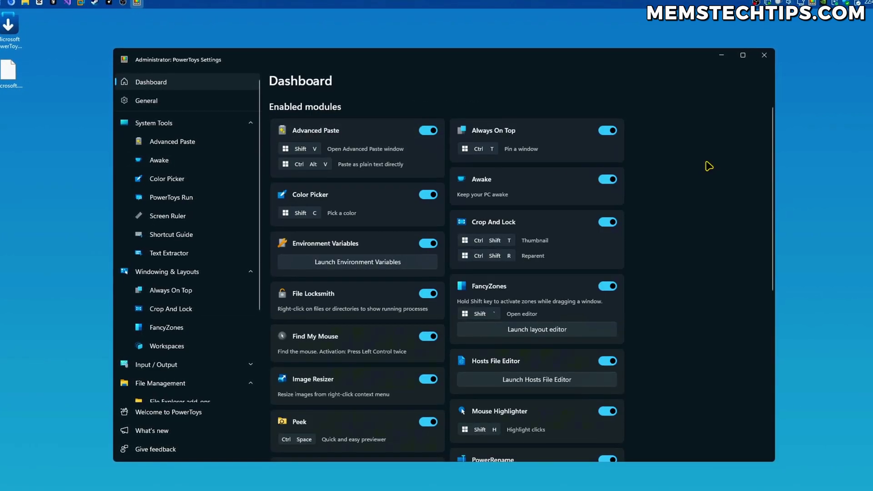